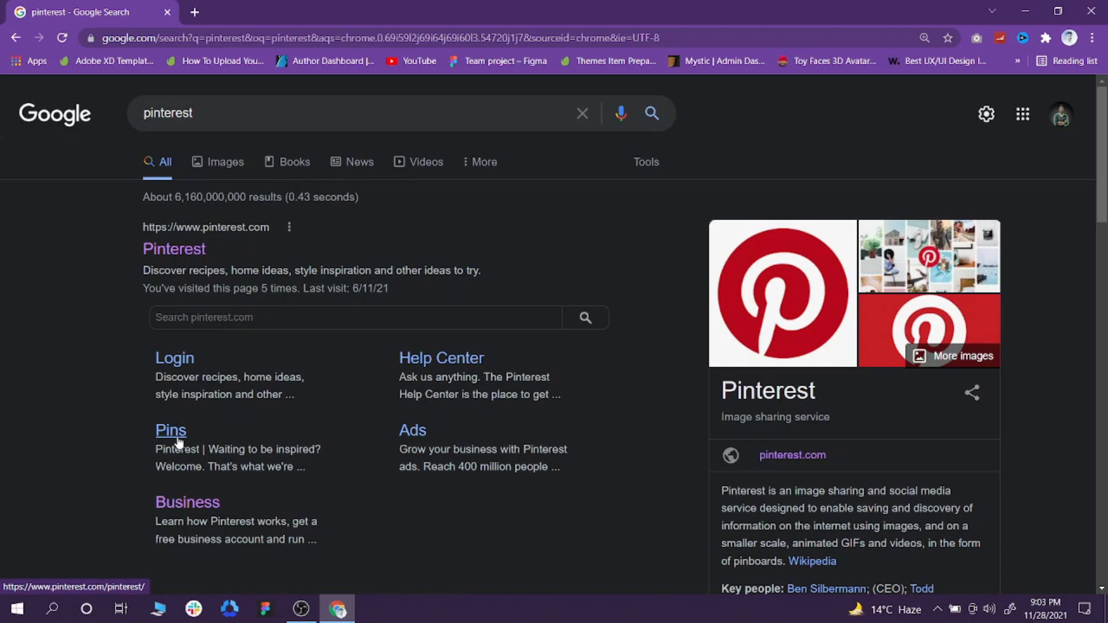
Step: Open Pinterest's Business site from the Google search results
scroll(171, 438, "down", 2)
scroll(410, 294, "up", 1)
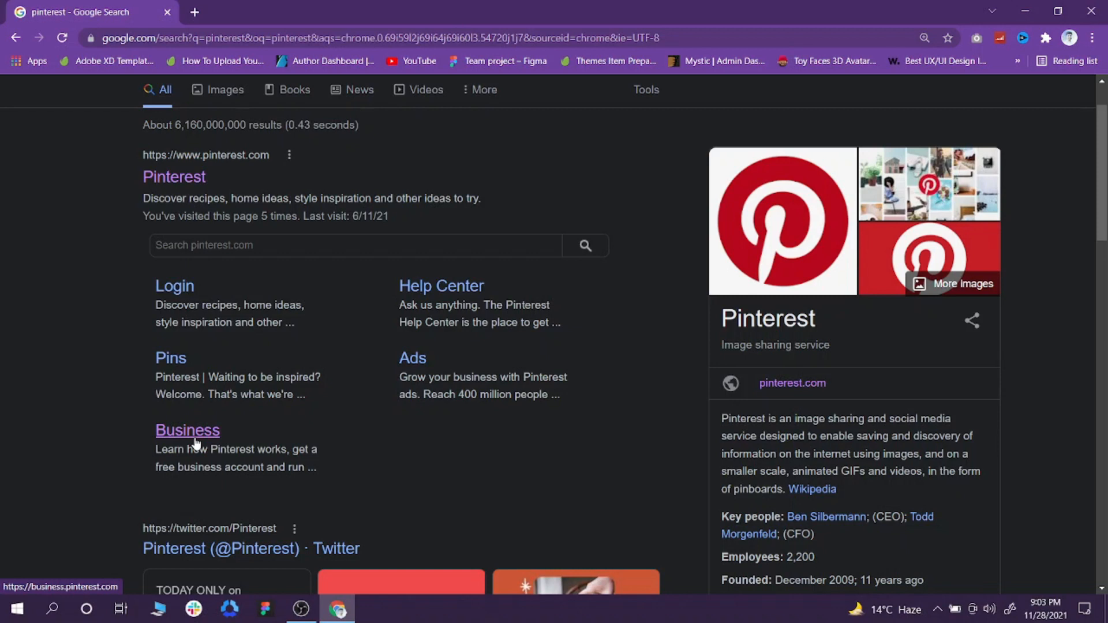
scroll(276, 427, "up", 2)
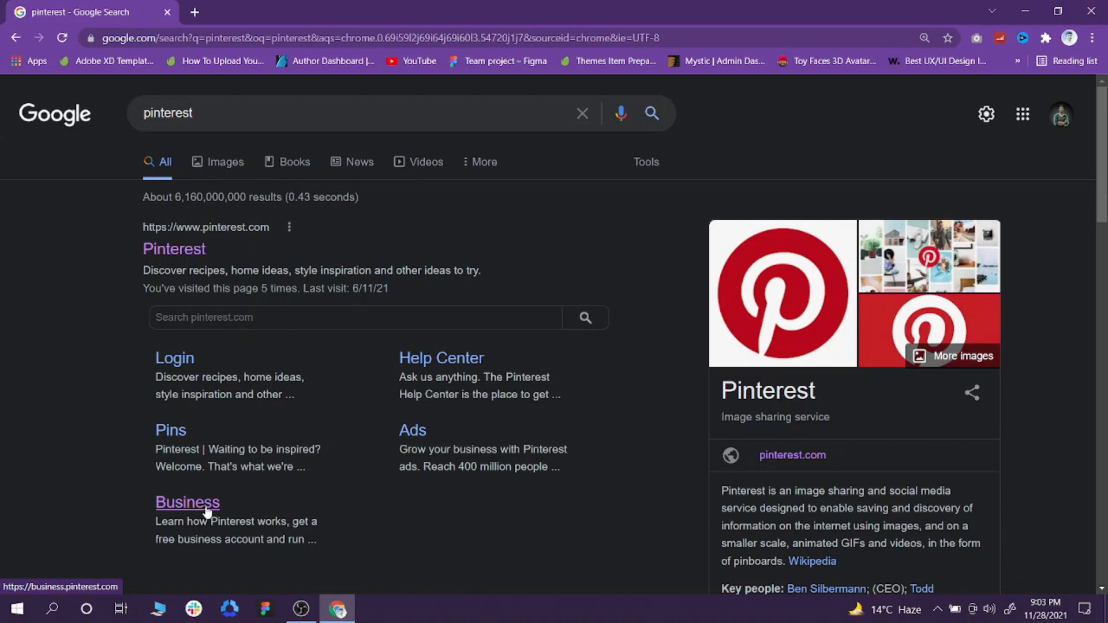
left_click(205, 510)
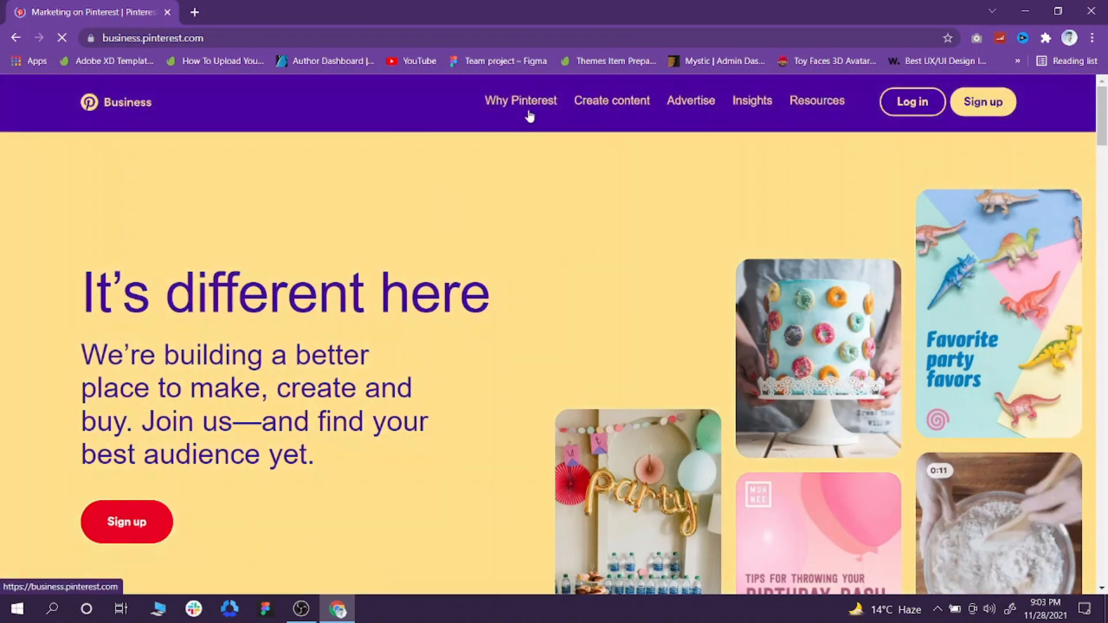
Step: Open the business account sign-up form and close the Marketing on Pinterest page
mouse_move(628, 113)
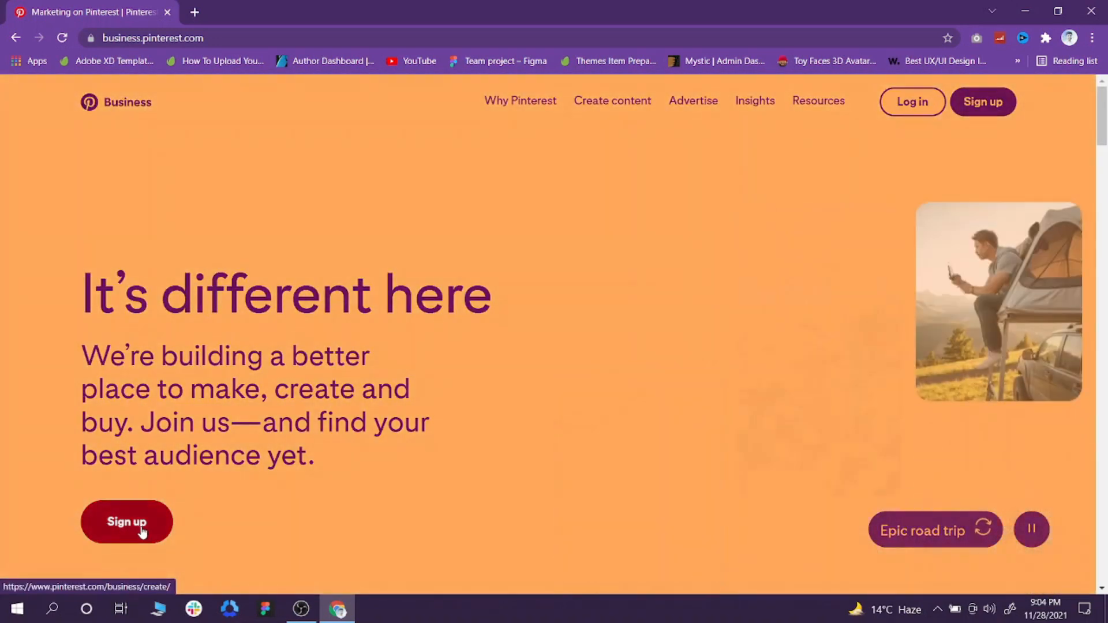
left_click(142, 527)
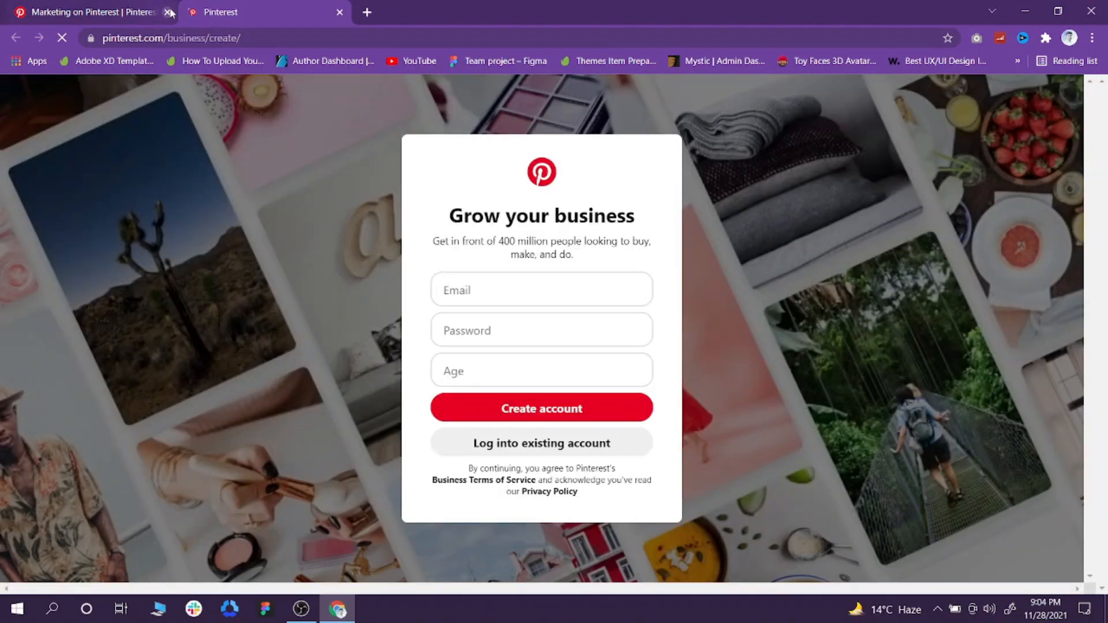
left_click(168, 11)
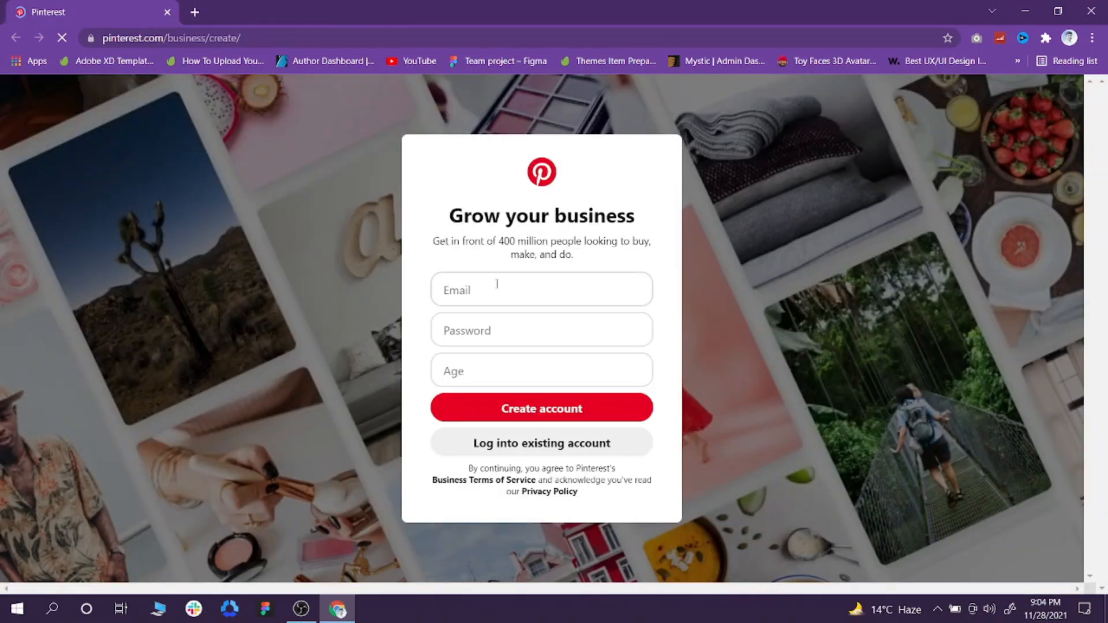
Step: Fill in the e-mail, password and age fields of the sign-up form and create the business account
left_click_drag(466, 218, 589, 218)
left_click(542, 290)
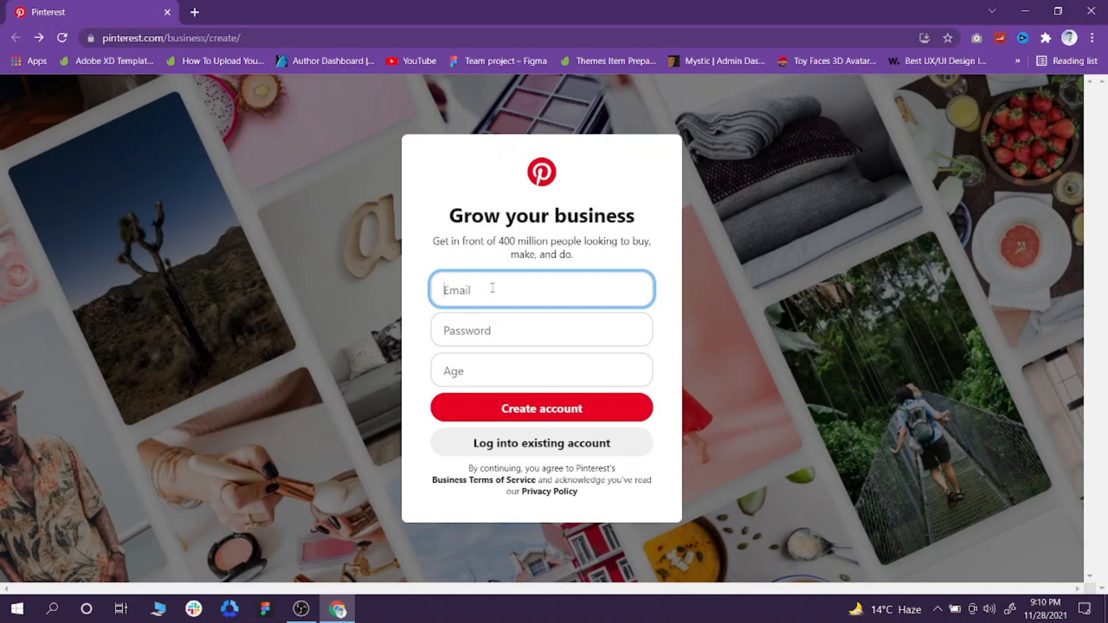
type("srk")
key("Tab")
type("•••")
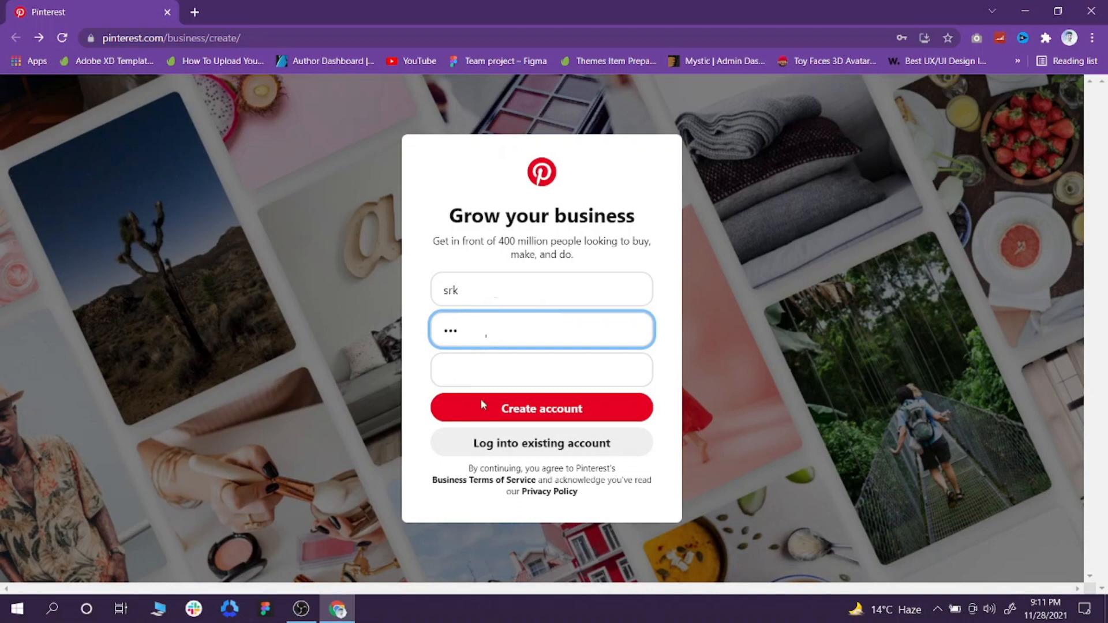
left_click(451, 379)
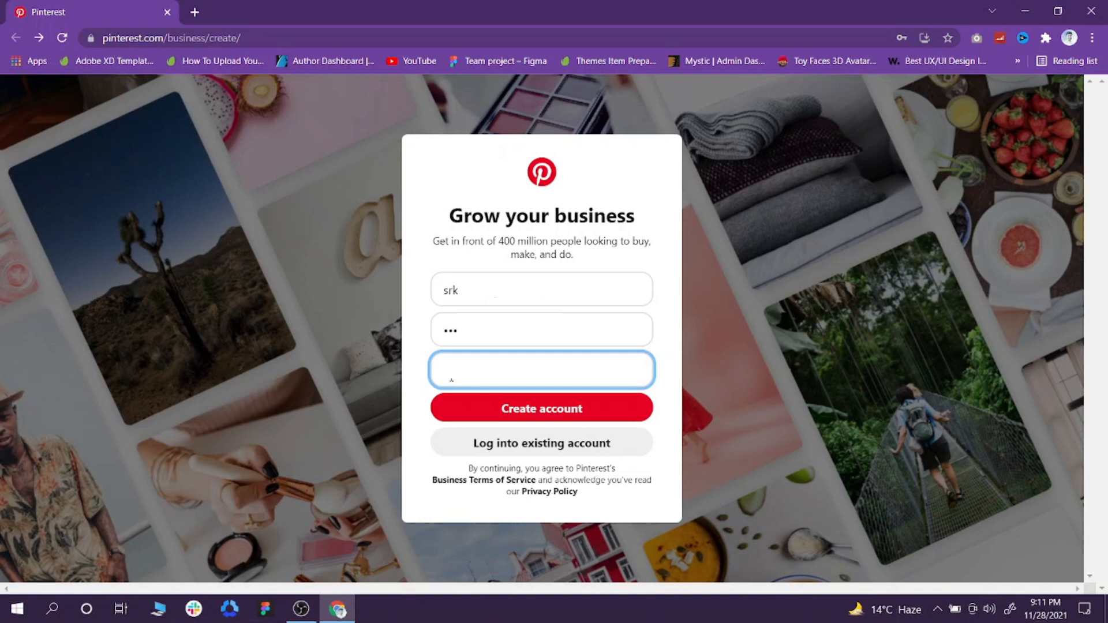
left_click(518, 412)
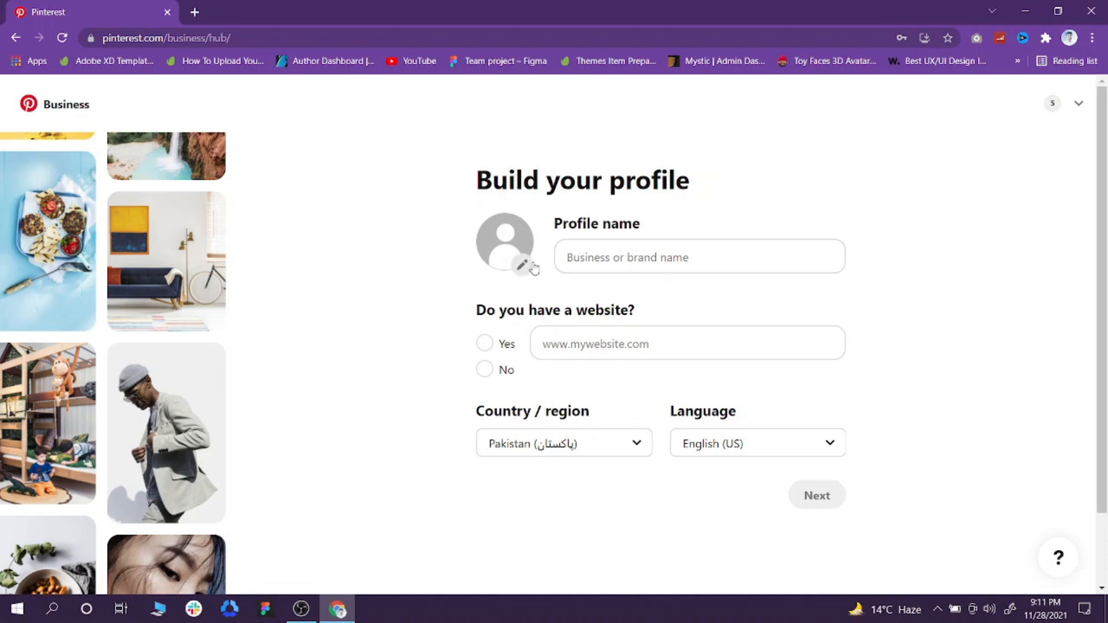
left_click(619, 265)
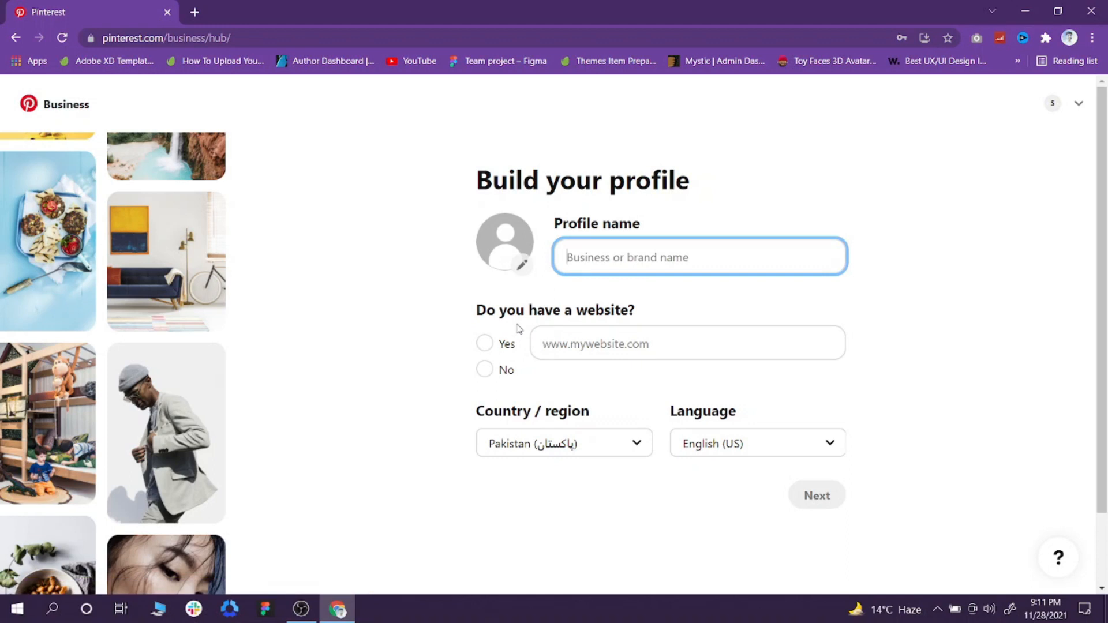
left_click(555, 347)
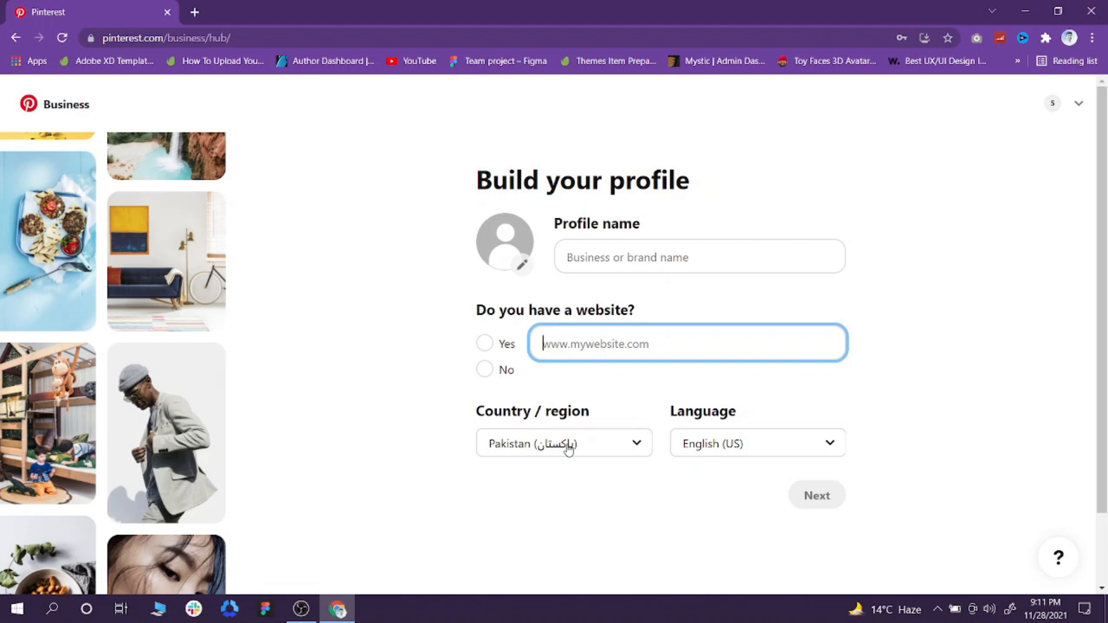
left_click(730, 443)
left_click(750, 444)
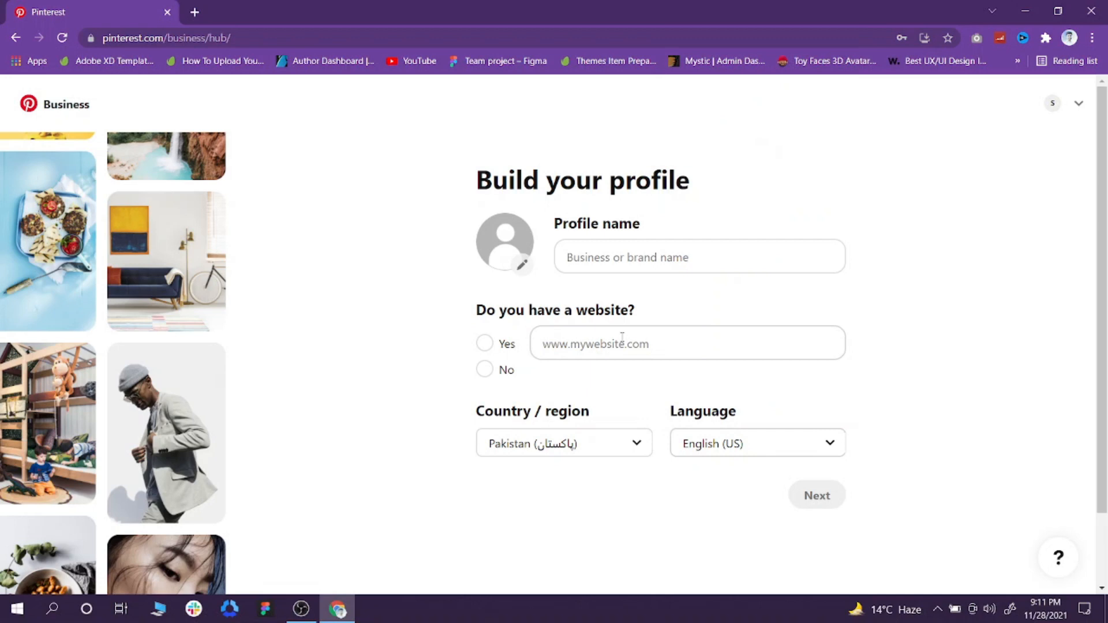
Step: Complete the profile with no website, the profile name Devign Creators and a profile picture, and continue to the business description
left_click(488, 372)
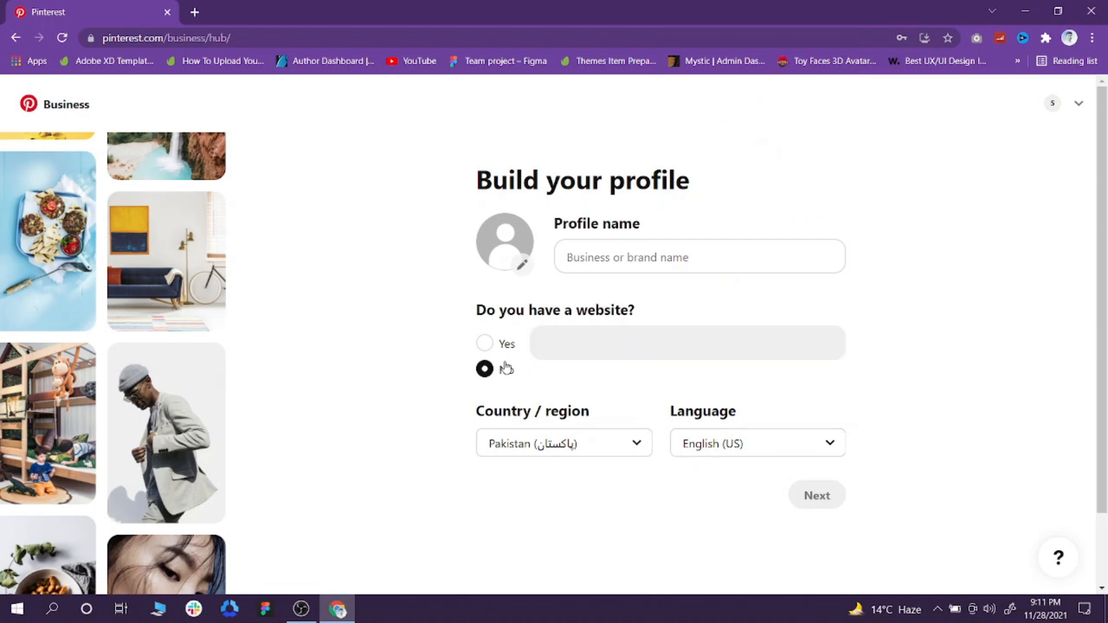
left_click(623, 263)
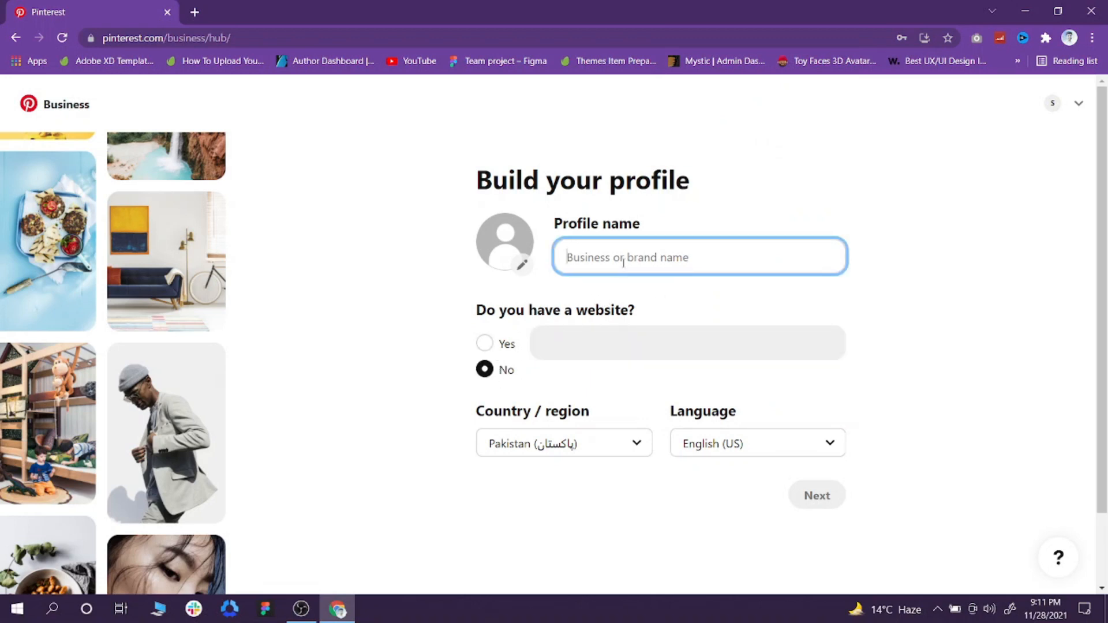
type("Devign c")
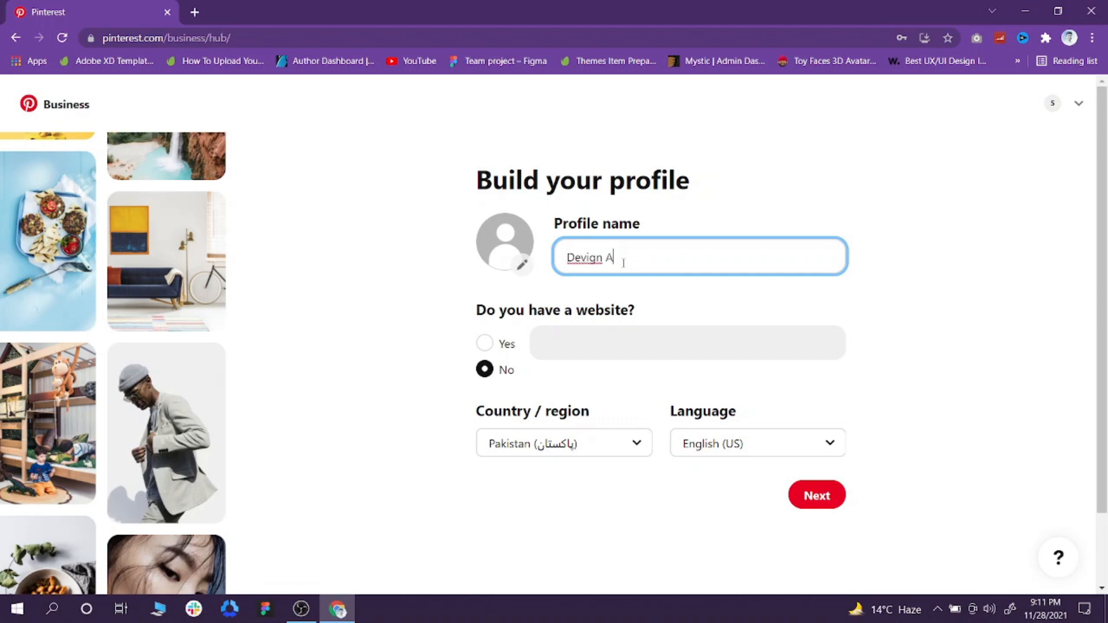
key("BackSpace")
type("Creators")
left_click(523, 264)
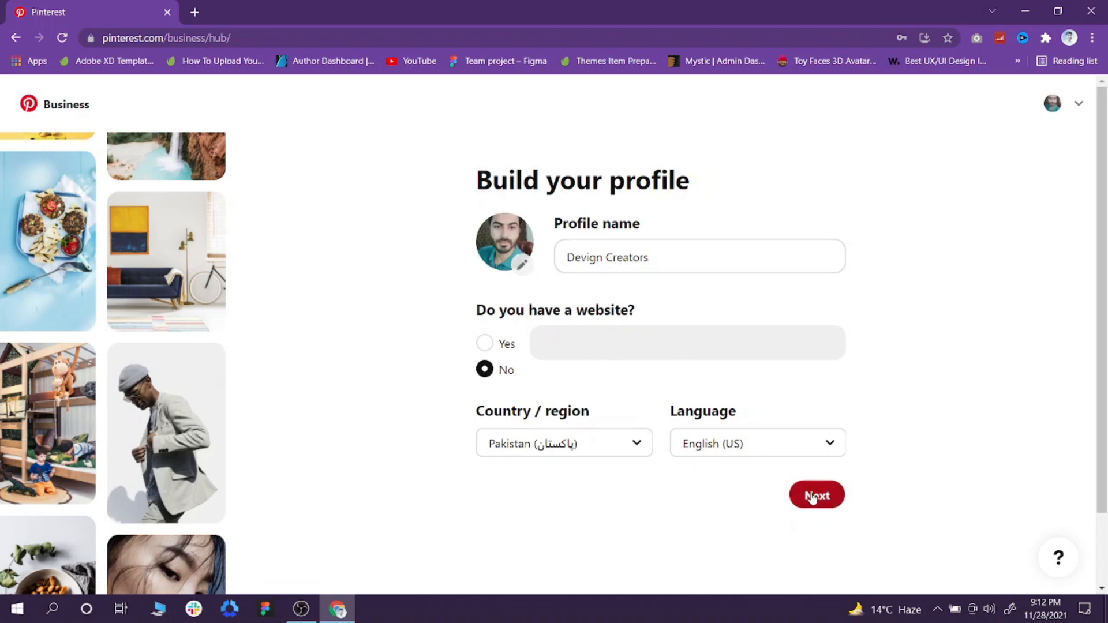
left_click(798, 483)
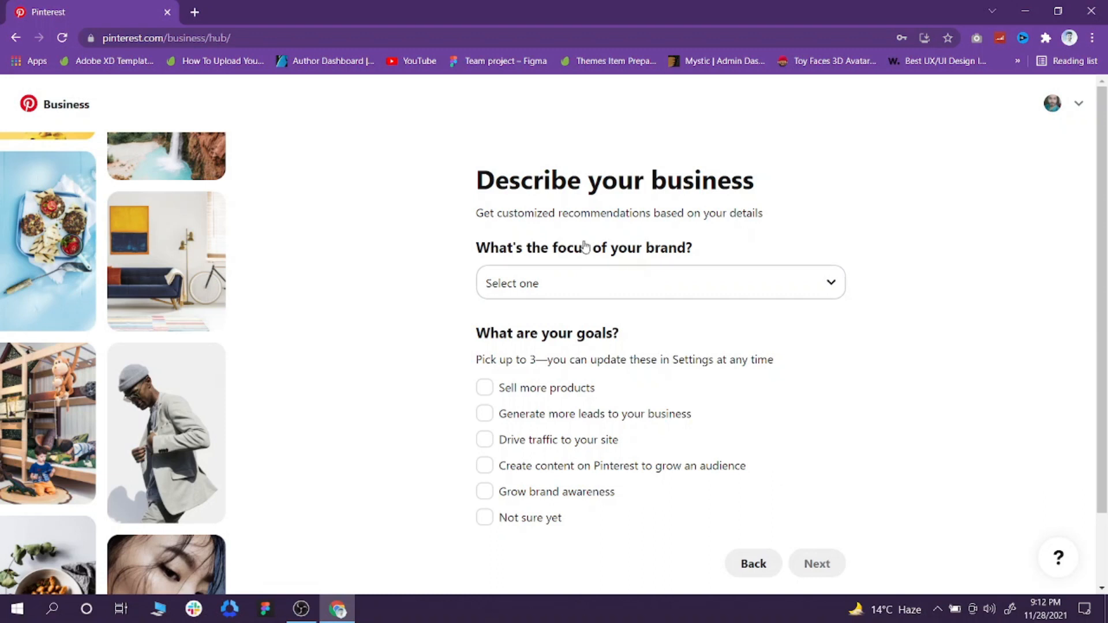
Step: Set the focus of the brand to Health and fitness
left_click_drag(486, 180, 567, 180)
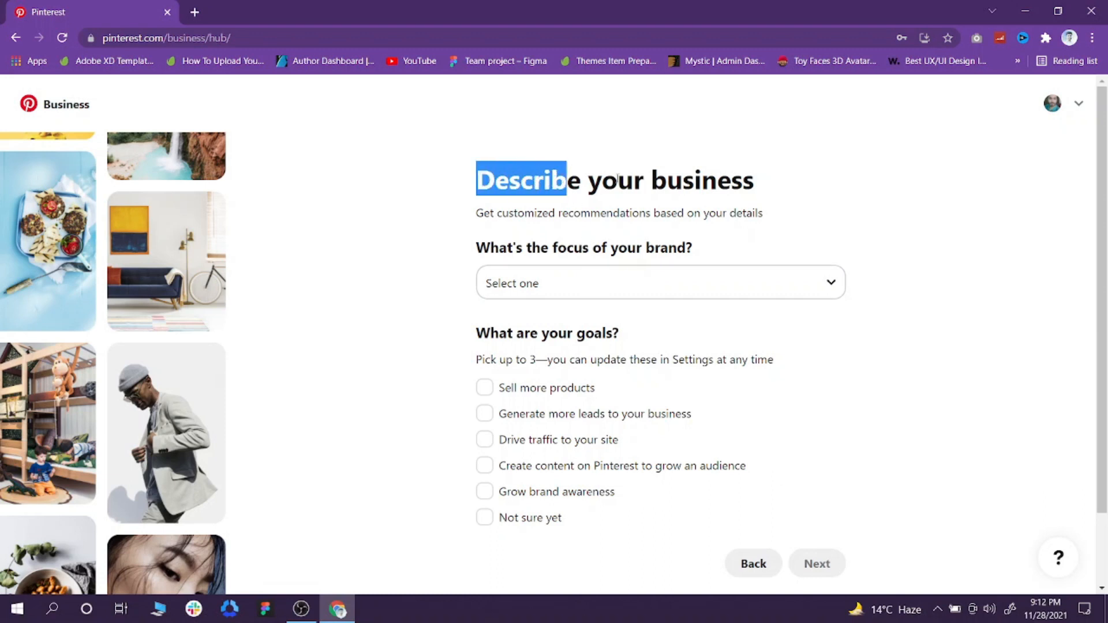
left_click(779, 188)
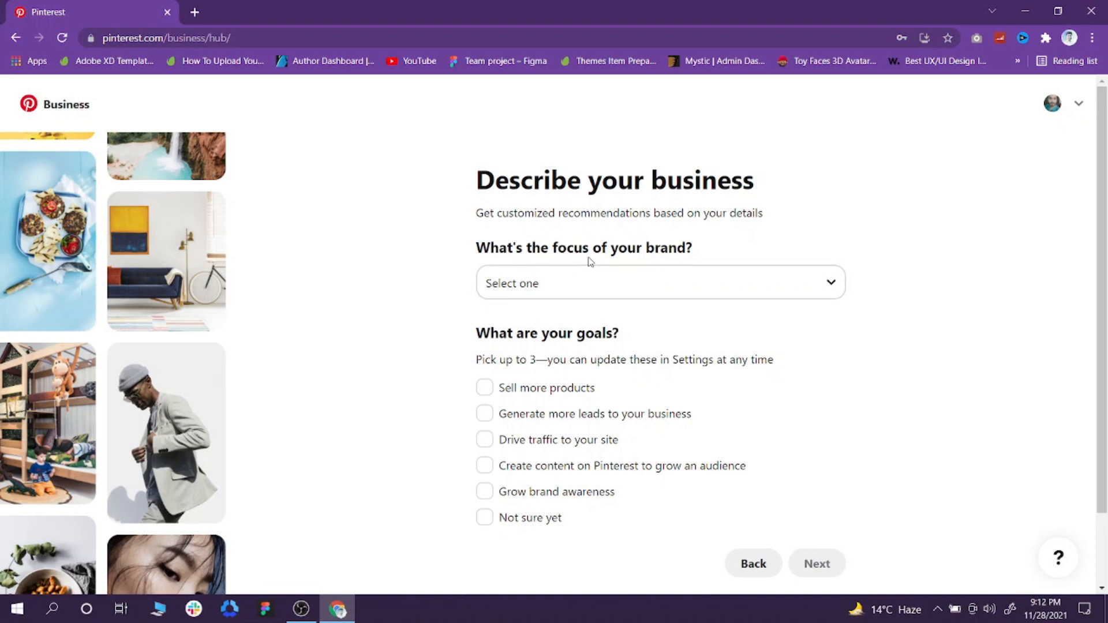
left_click(633, 282)
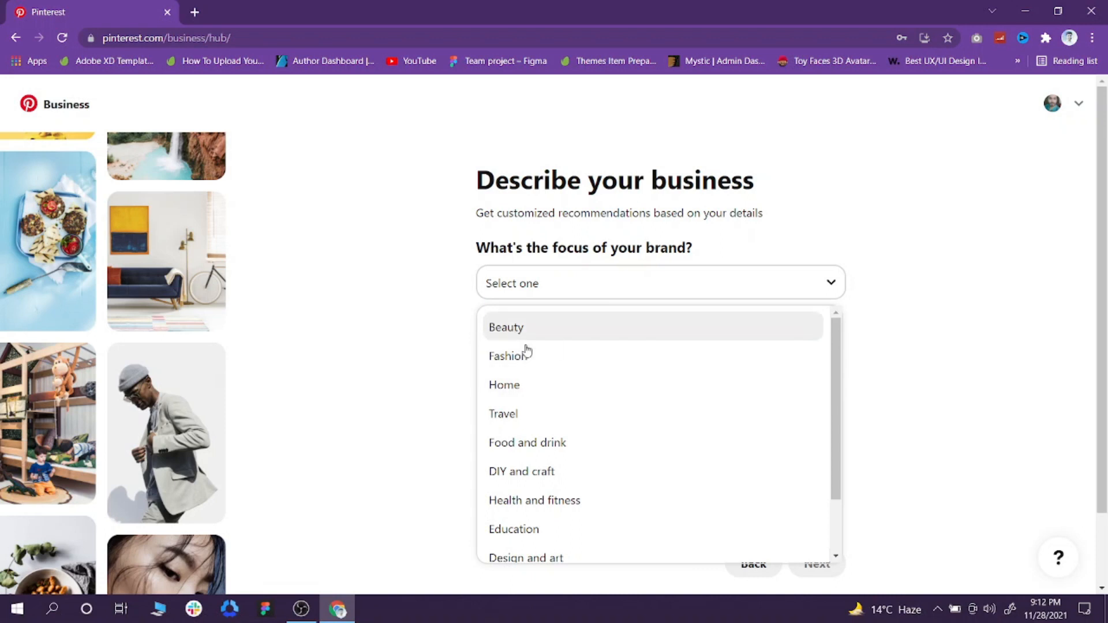
scroll(537, 457, "down", 2)
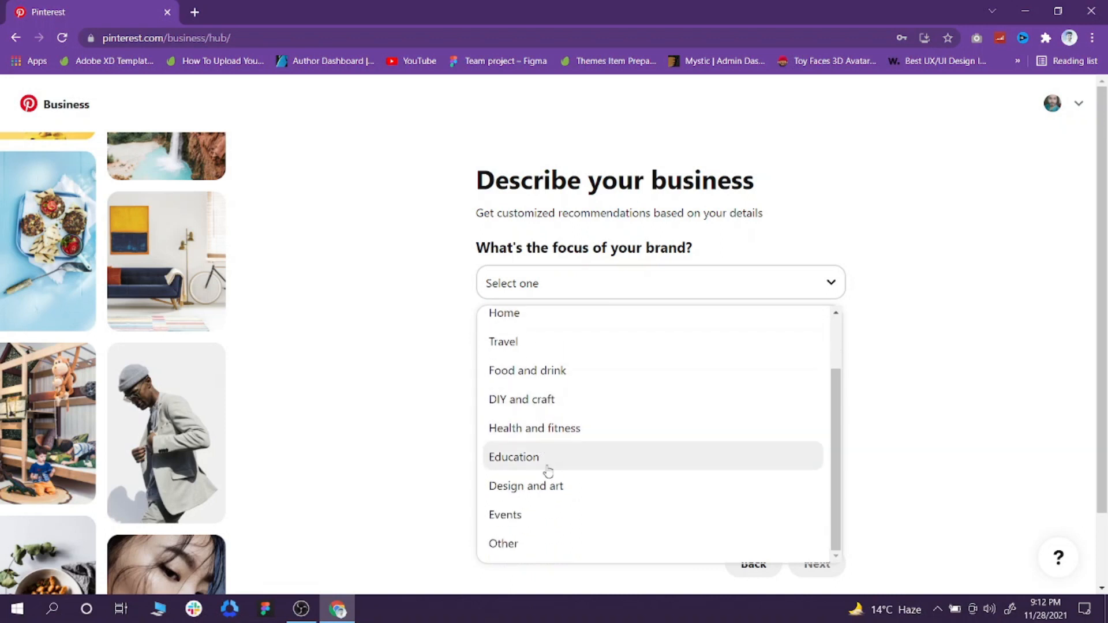
left_click(579, 435)
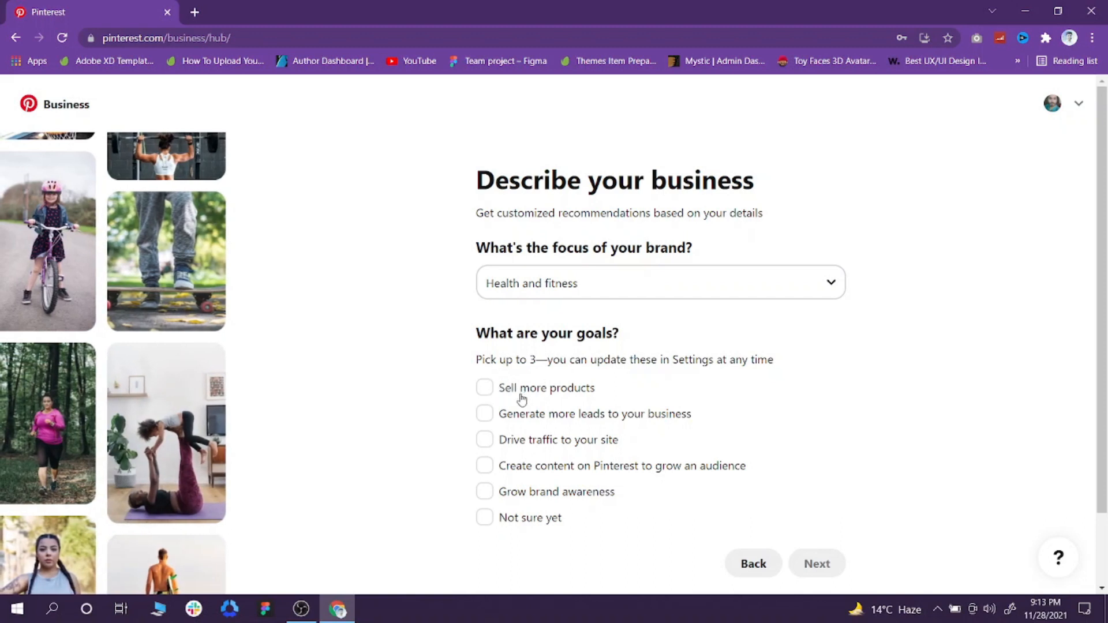
Step: Choose the goals Generate more leads to your business, Create content on Pinterest to grow an audience and Sell more products, and continue
left_click(485, 414)
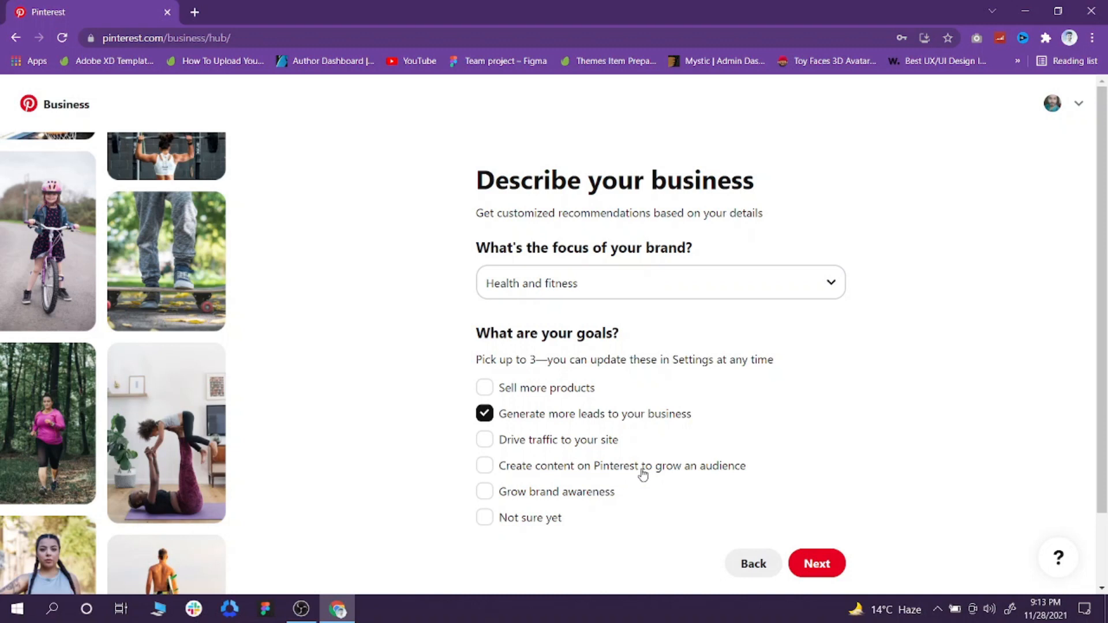
left_click(493, 471)
left_click(490, 392)
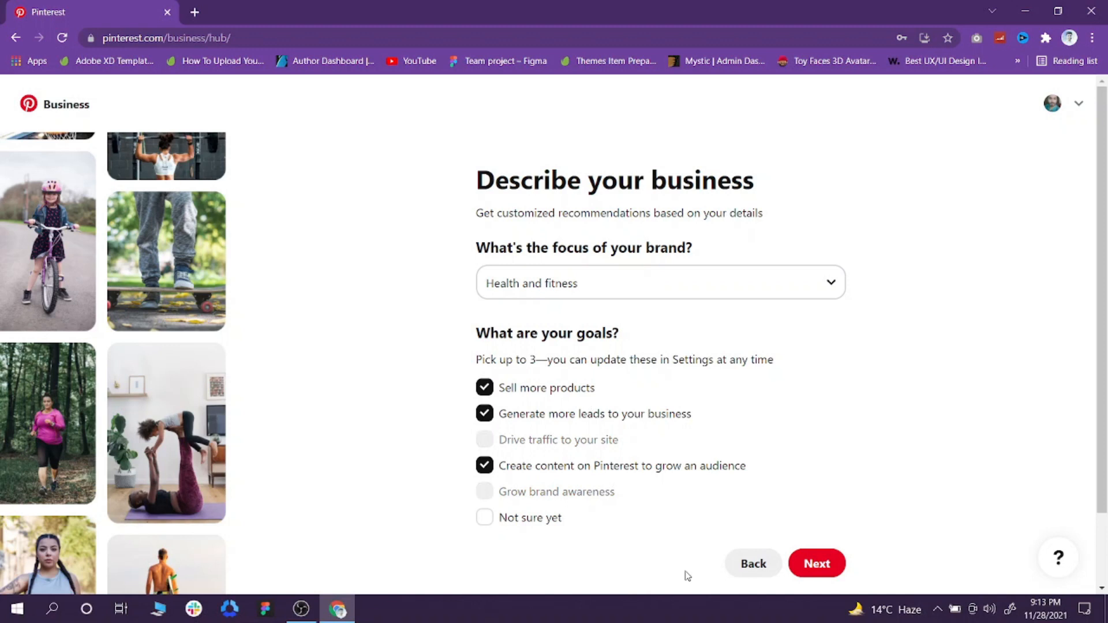
left_click(818, 563)
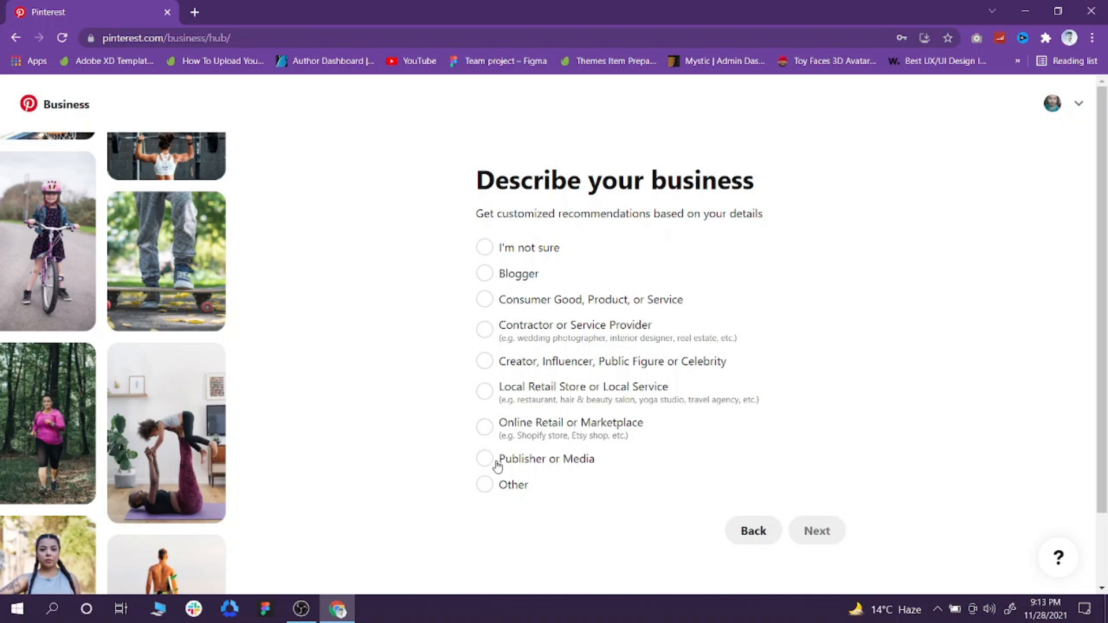
Step: Describe the business type as Other and answer the question about running ads with Yes, I'm interested in advertising
left_click(487, 484)
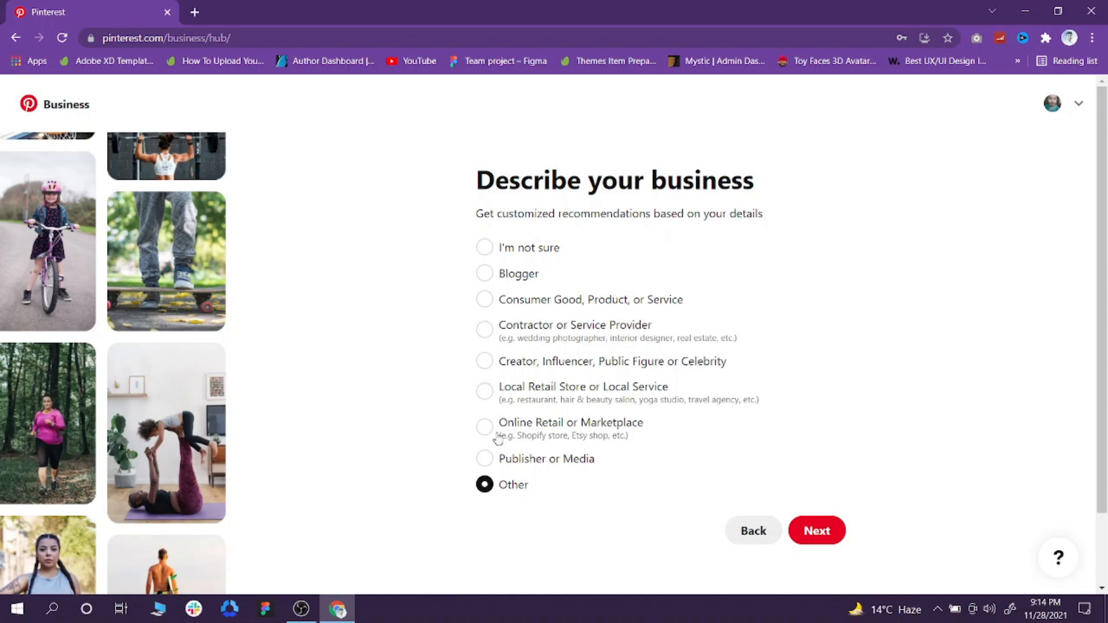
left_click(800, 536)
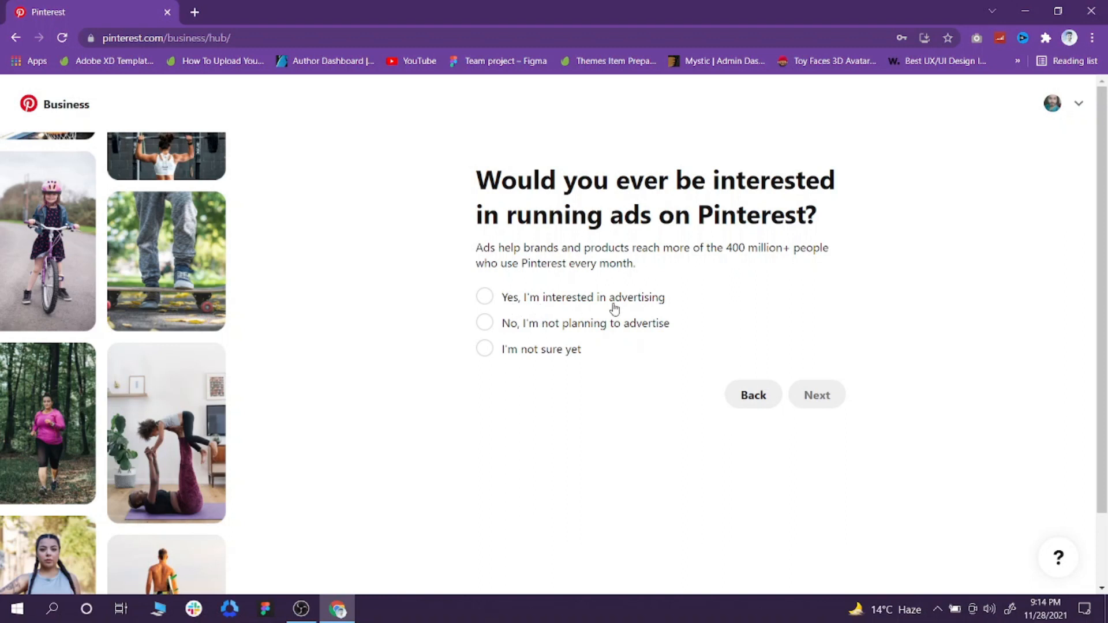
left_click(491, 355)
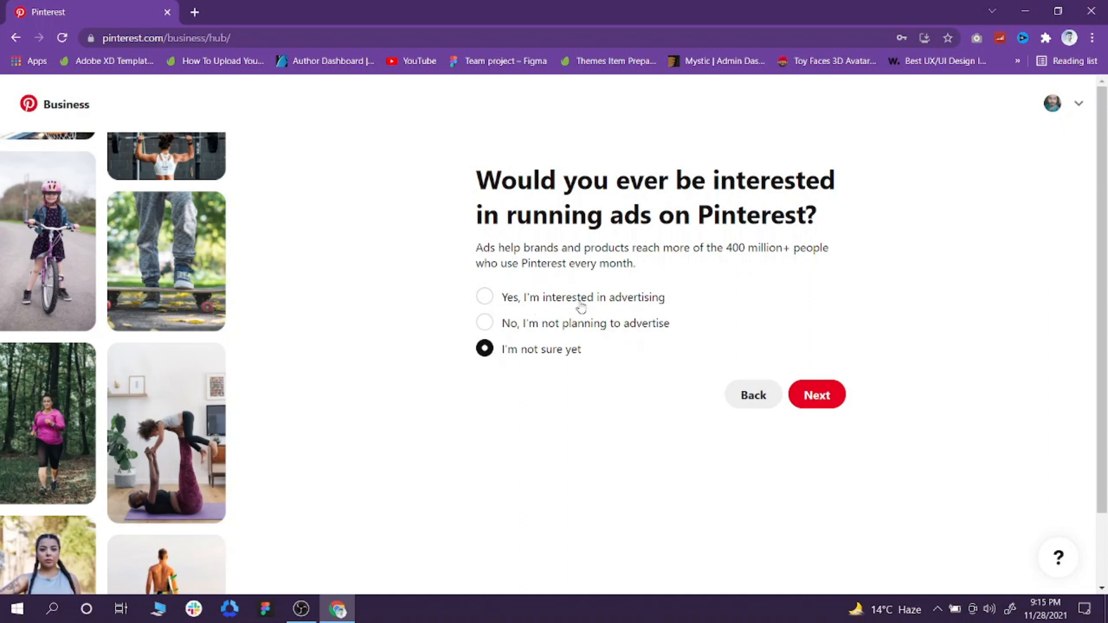
left_click(487, 299)
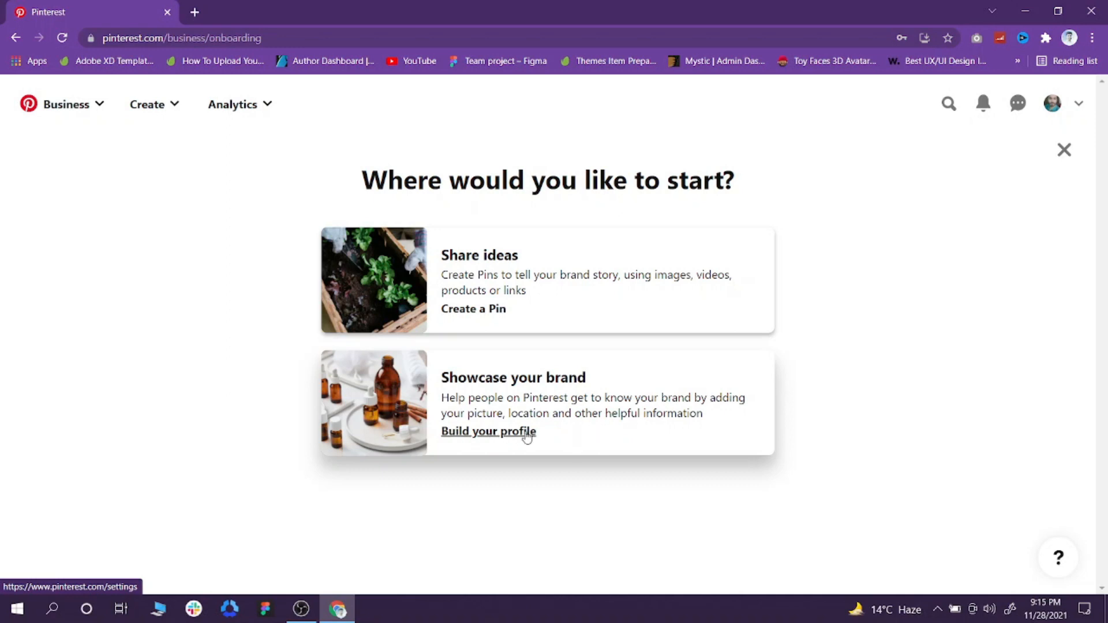
Step: Start creating a Pin from the onboarding choices, page through the introduction and dismiss it without taking the tour
left_click(470, 310)
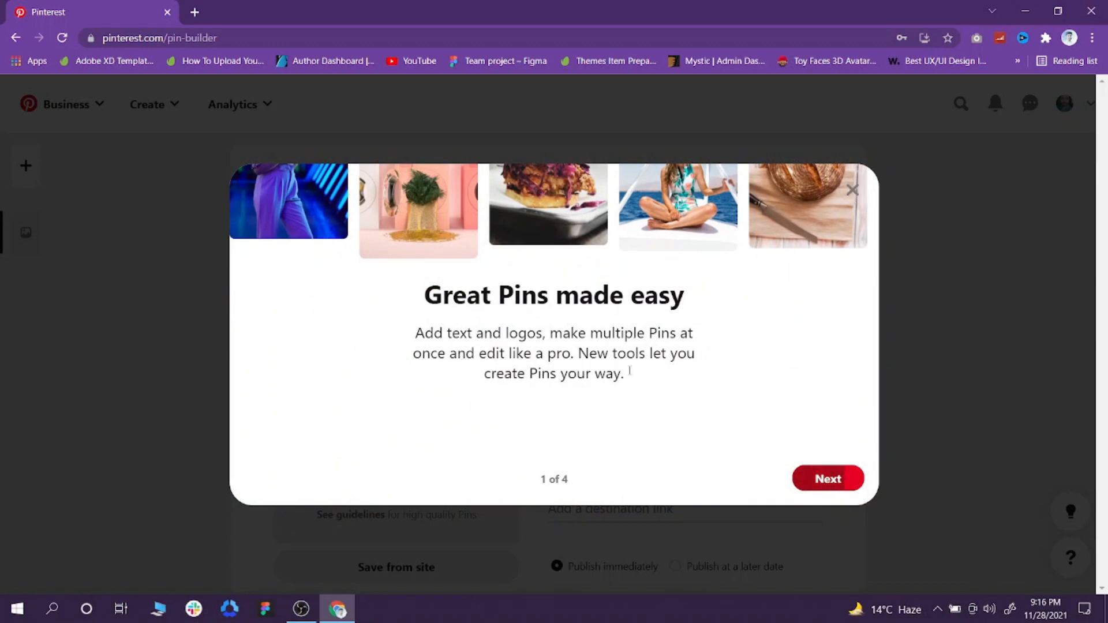
left_click(840, 480)
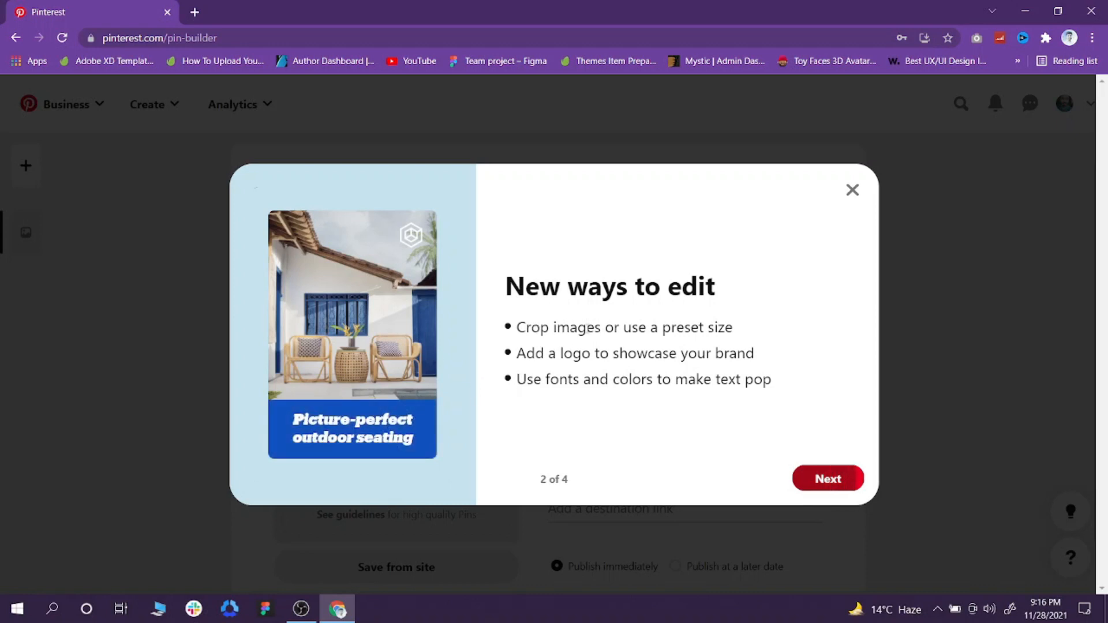
left_click(829, 479)
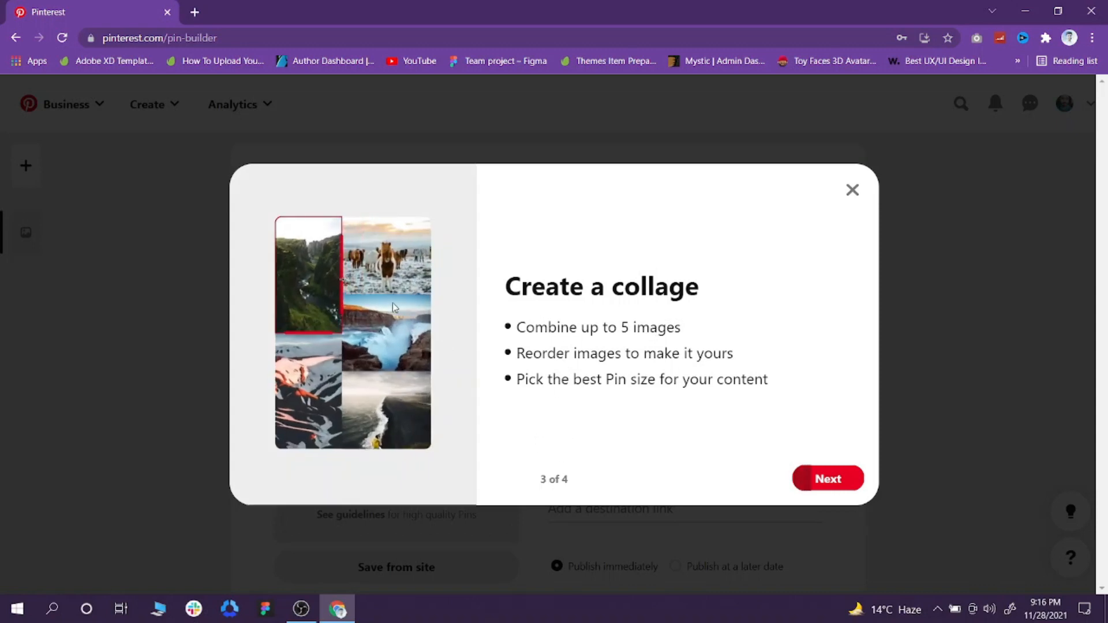
left_click_drag(532, 291, 612, 292)
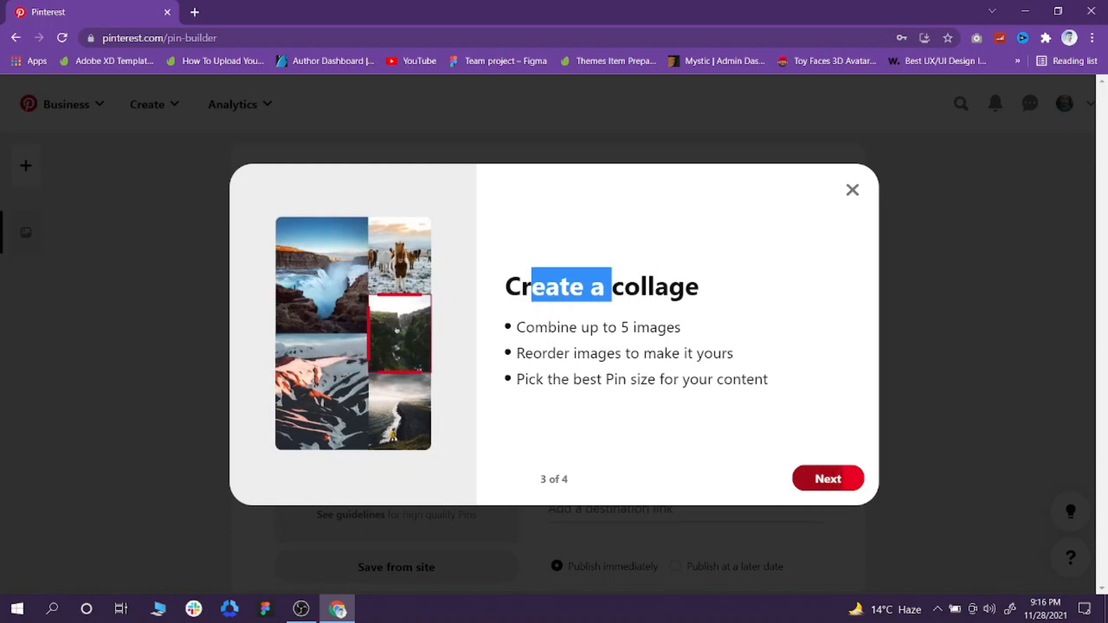
left_click(614, 293)
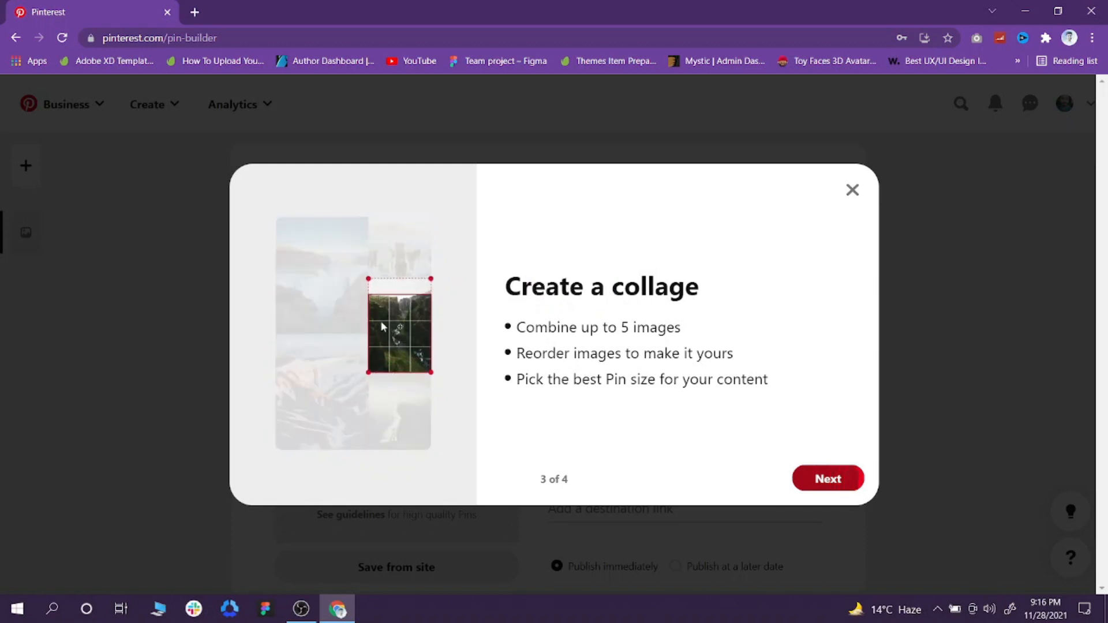
key("Return")
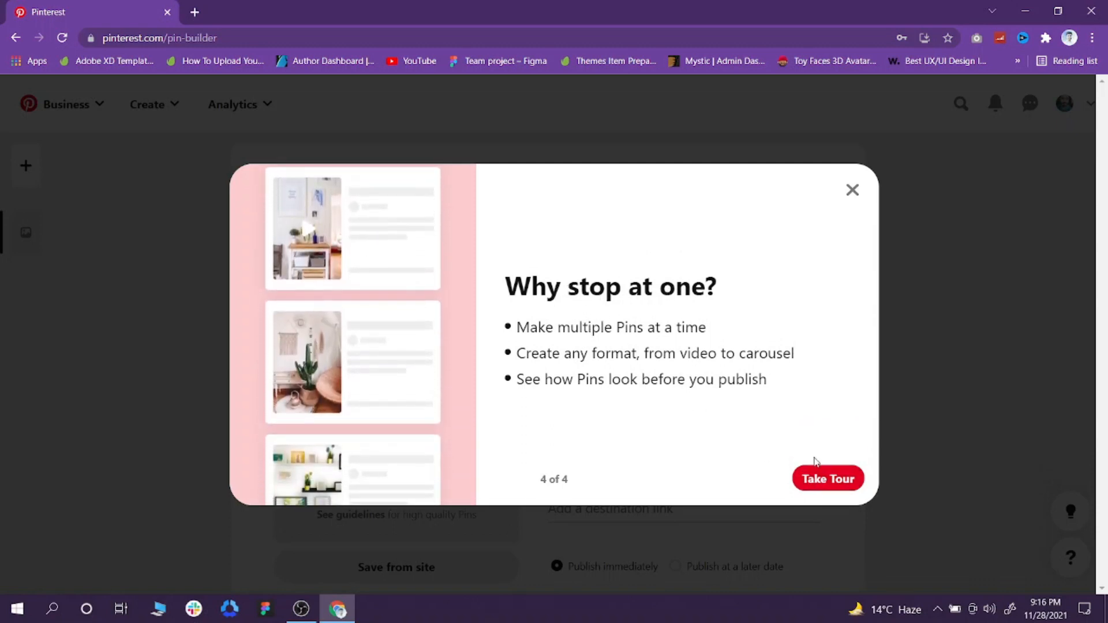
left_click(853, 191)
left_click(658, 271)
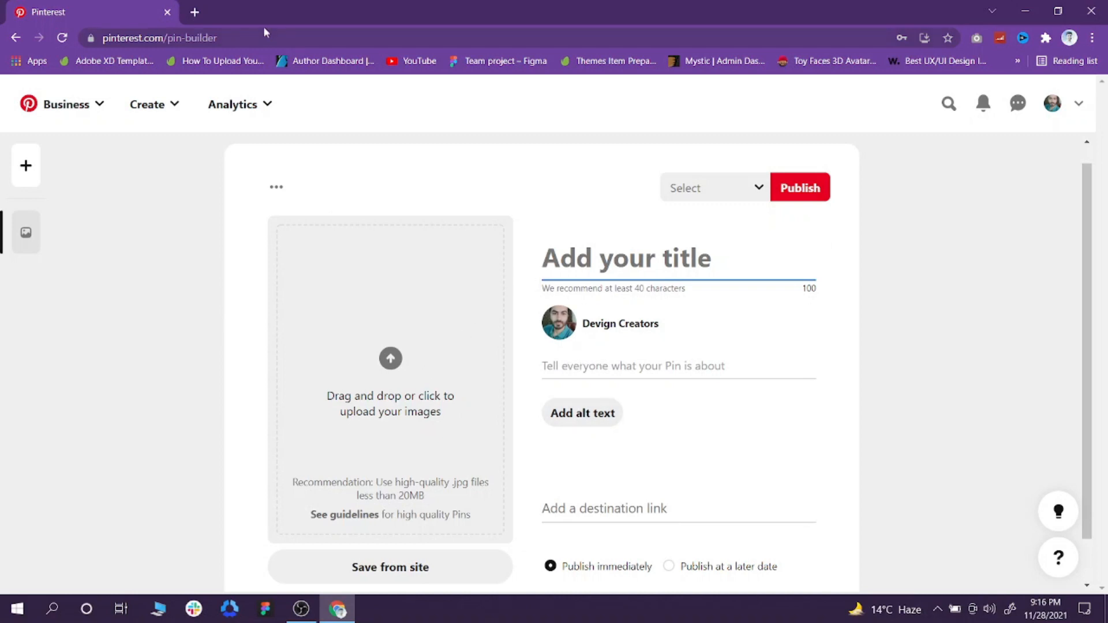
Step: Search Google Images for "health tool" in a new browser tab
left_click(196, 12)
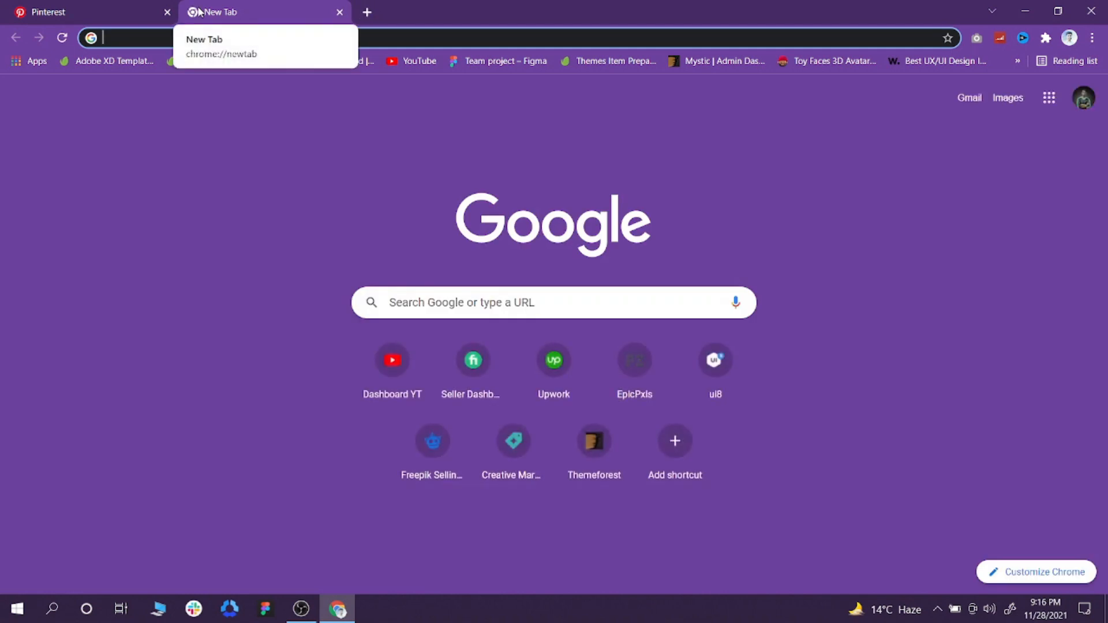
type("health")
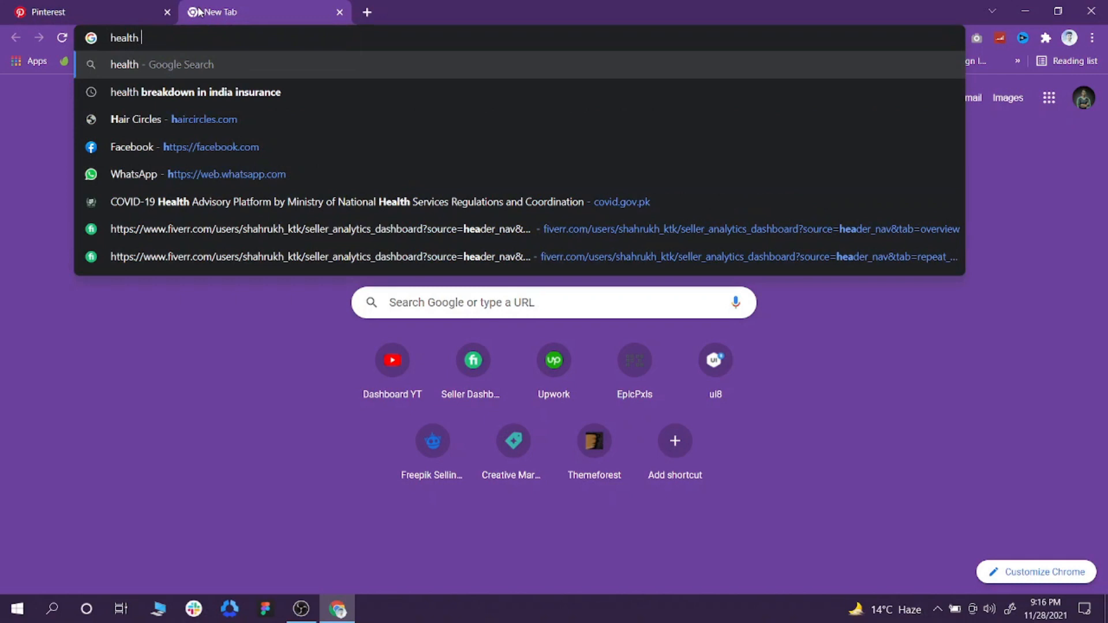
type(" tool")
key("Return")
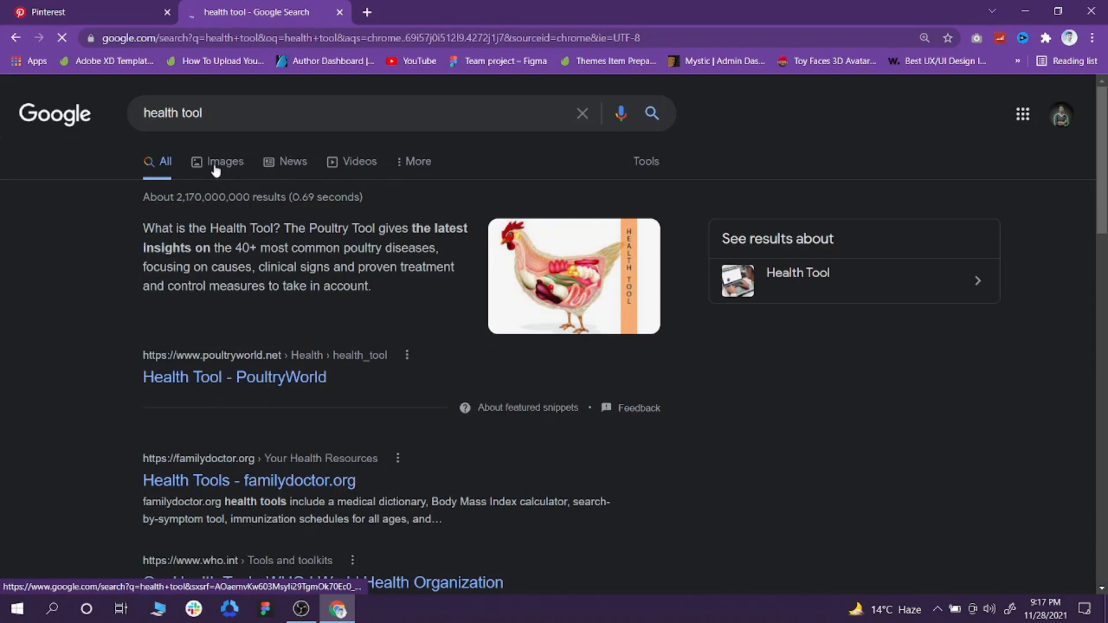
left_click(565, 277)
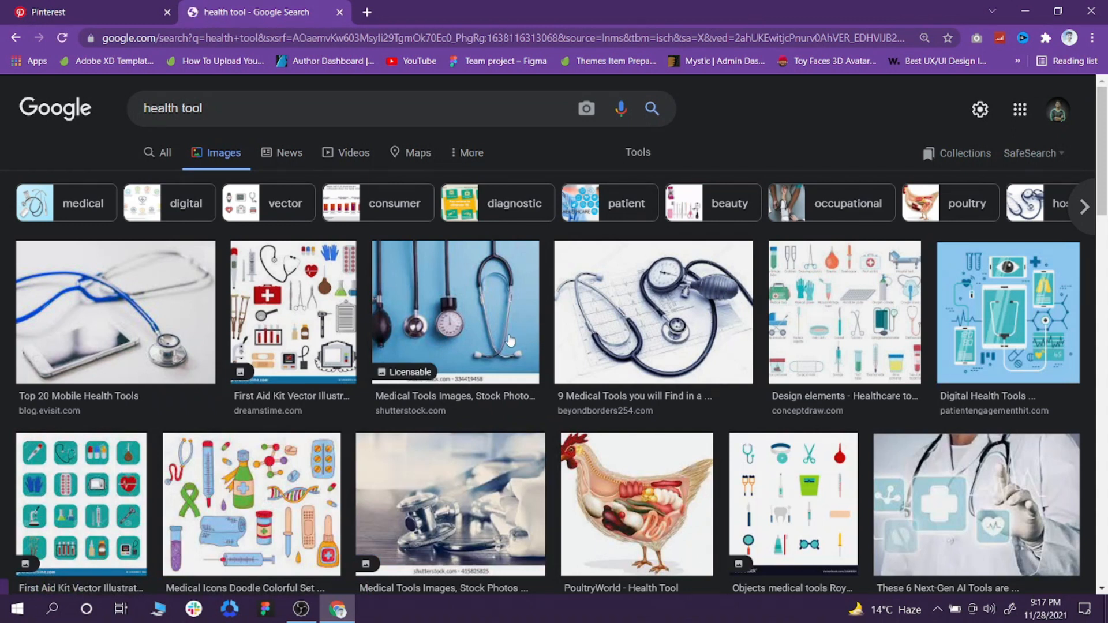
Step: Save the stethoscope and blood pressure gauge picture from the Beyond Borders Medtours result as Medical-tools.jpg
scroll(528, 355, "down", 3)
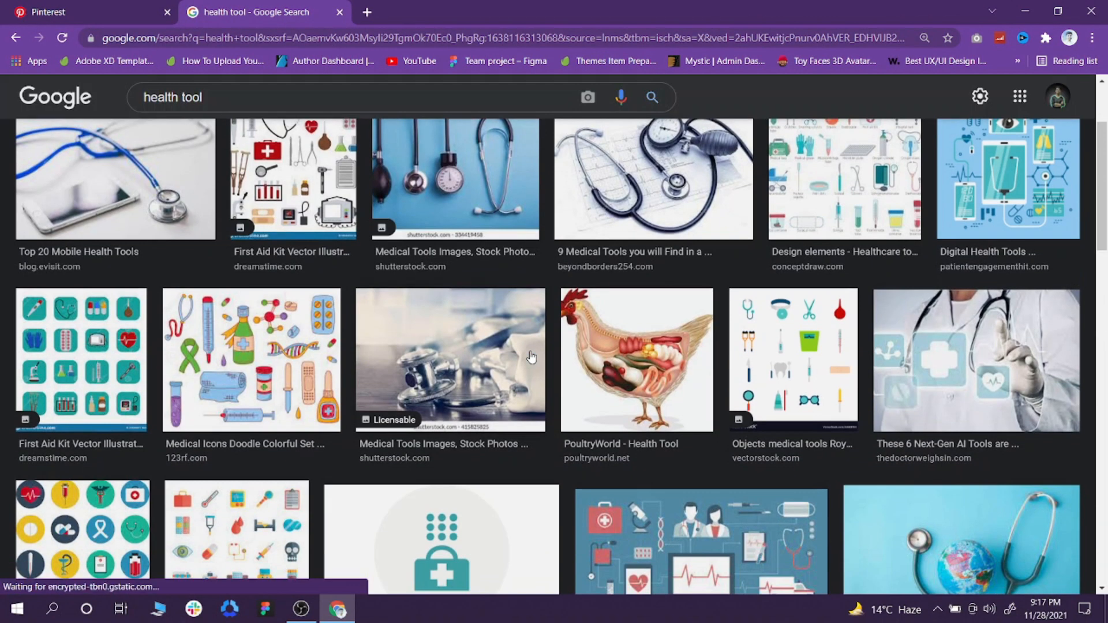
scroll(529, 359, "up", 1)
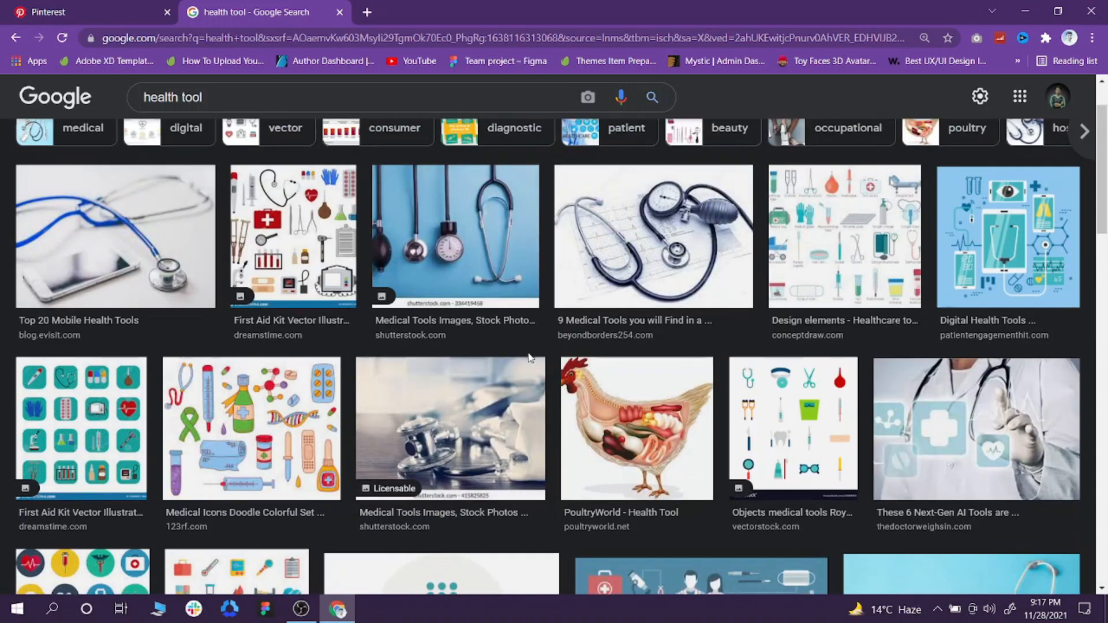
scroll(478, 275, "up", 1)
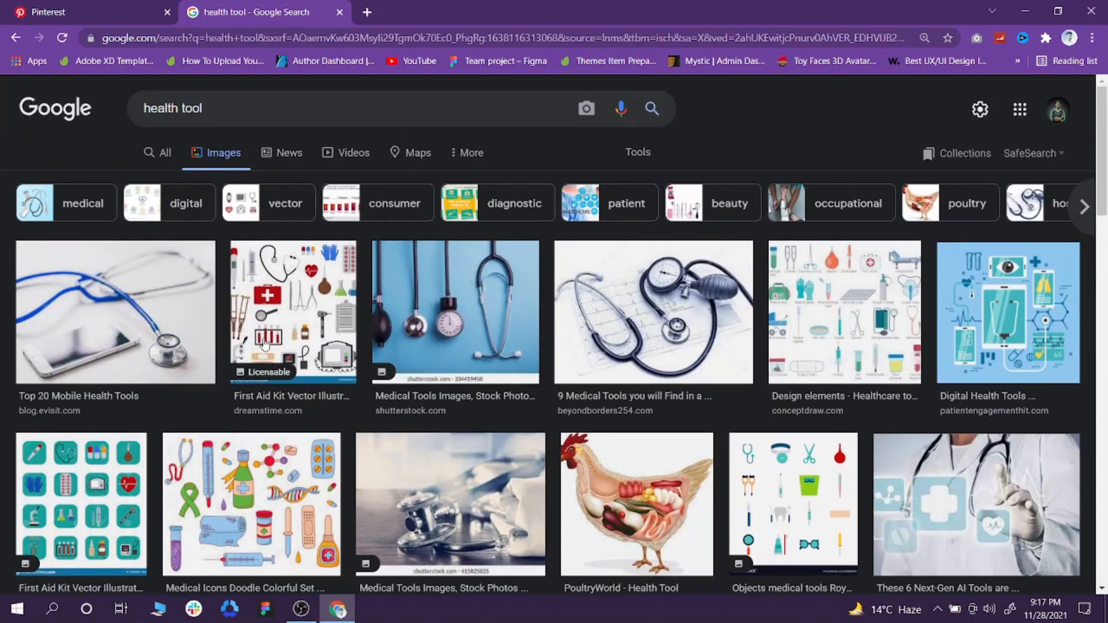
left_click(456, 323)
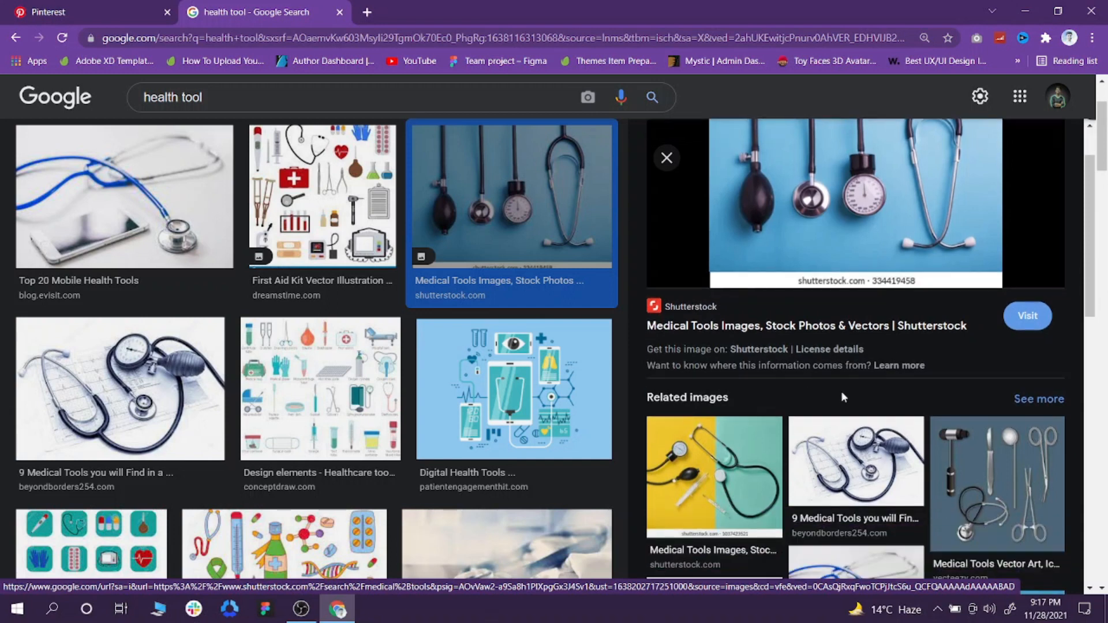
left_click(896, 455)
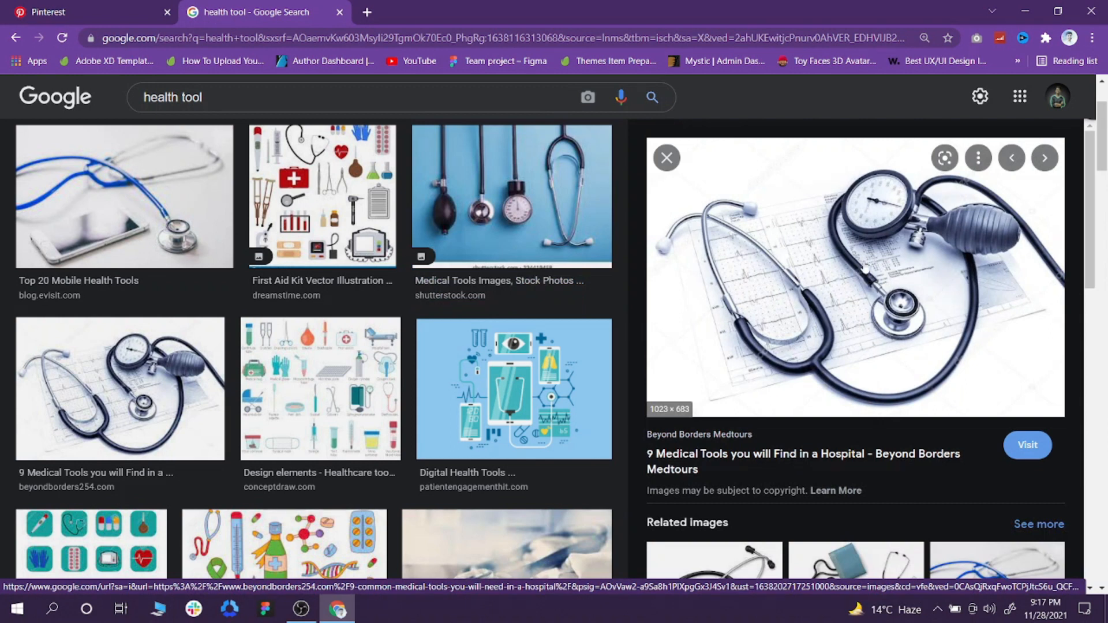
right_click(863, 264)
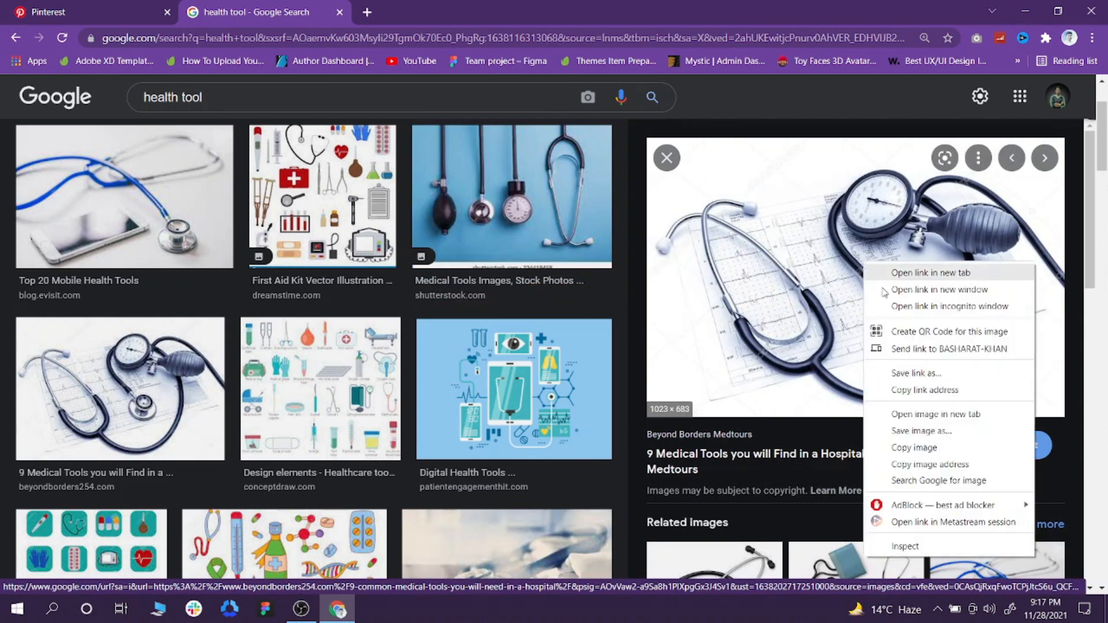
left_click(917, 431)
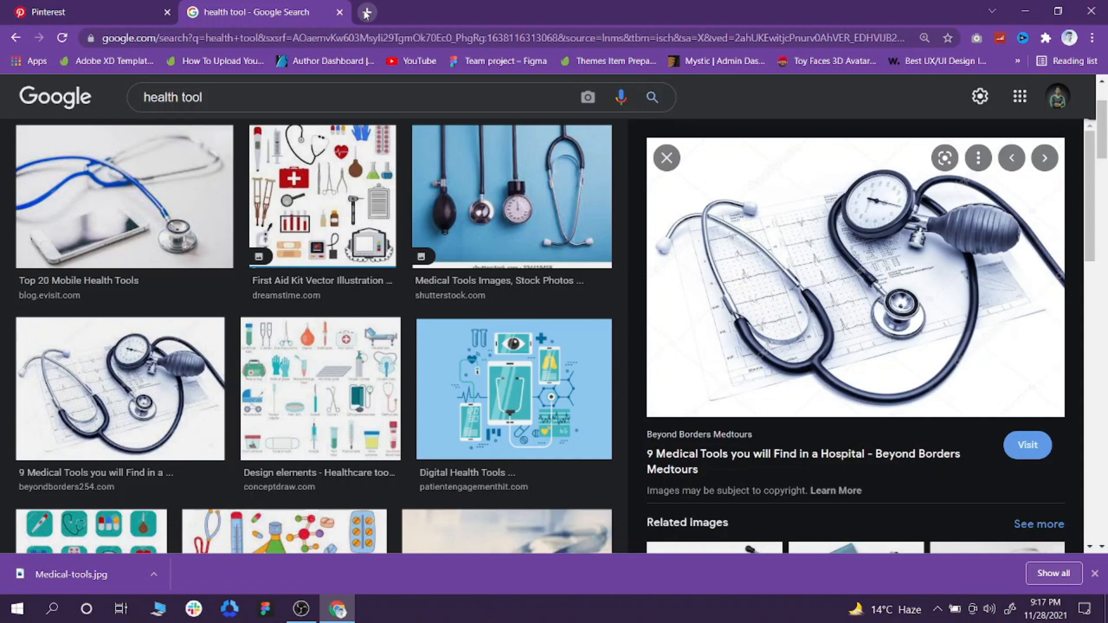
Step: Return to the Pinterest Pin draft and give it the title "Medical Kits"
left_click(157, 5)
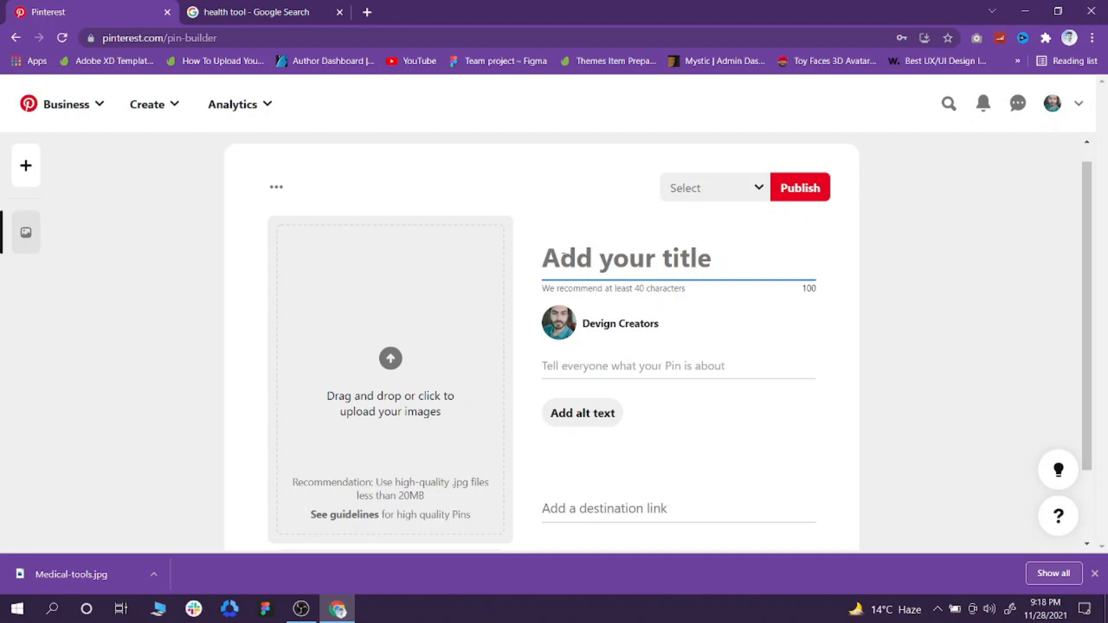
type("Medical")
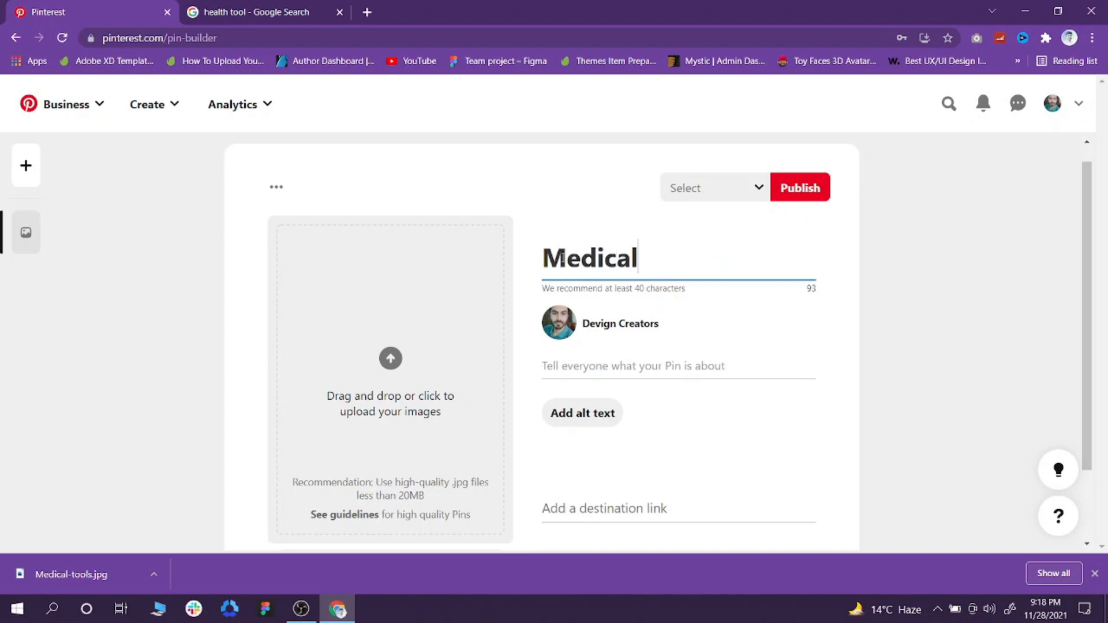
type(" Kit")
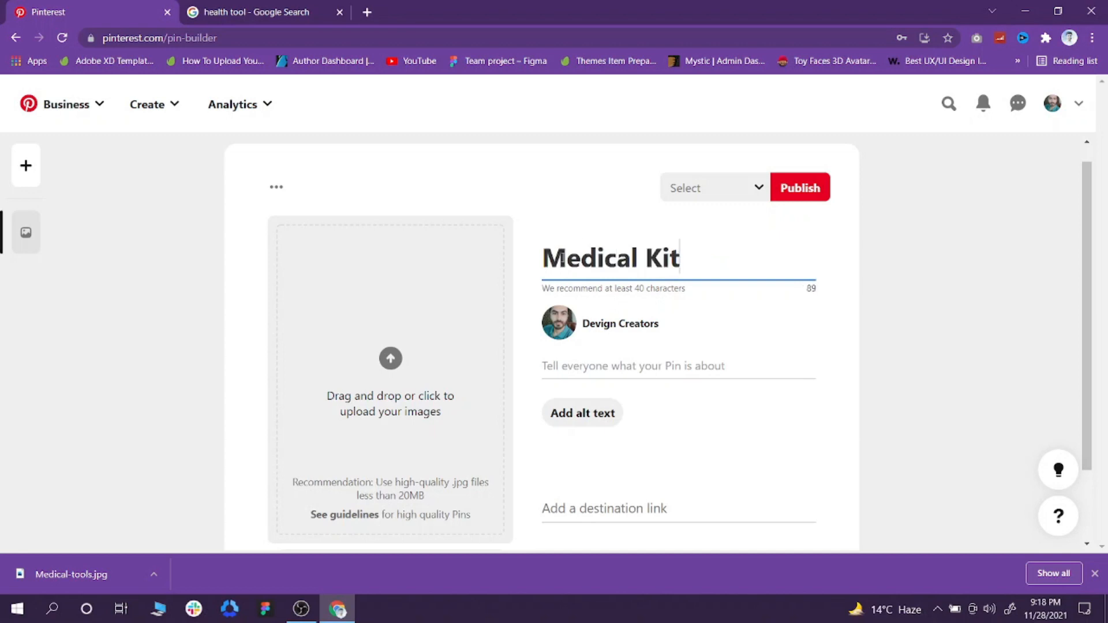
left_click(586, 364)
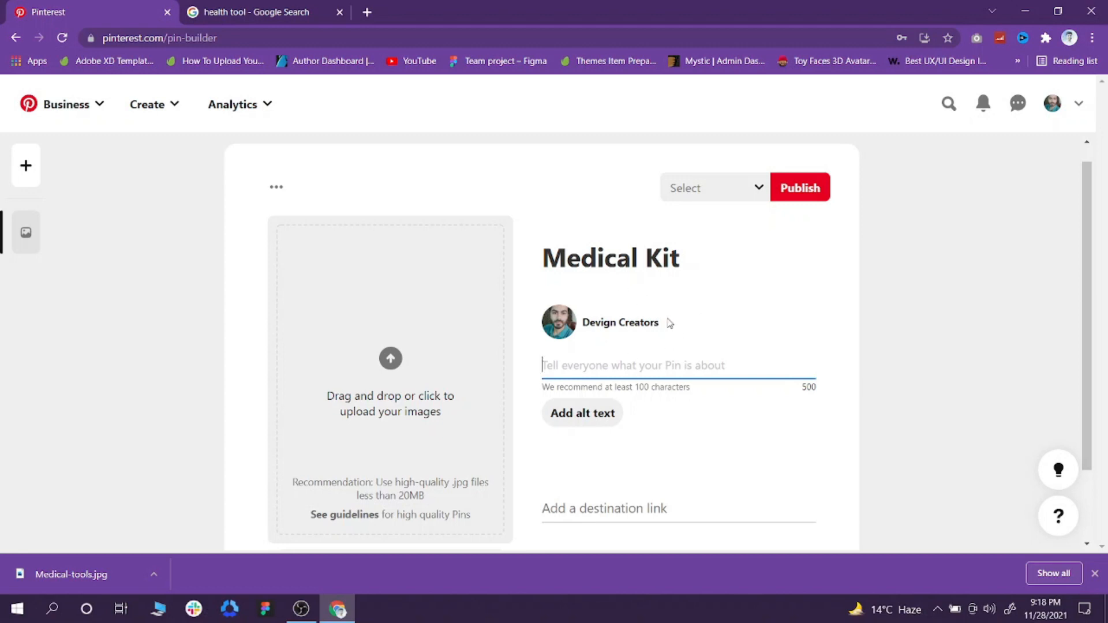
left_click_drag(682, 261, 662, 260)
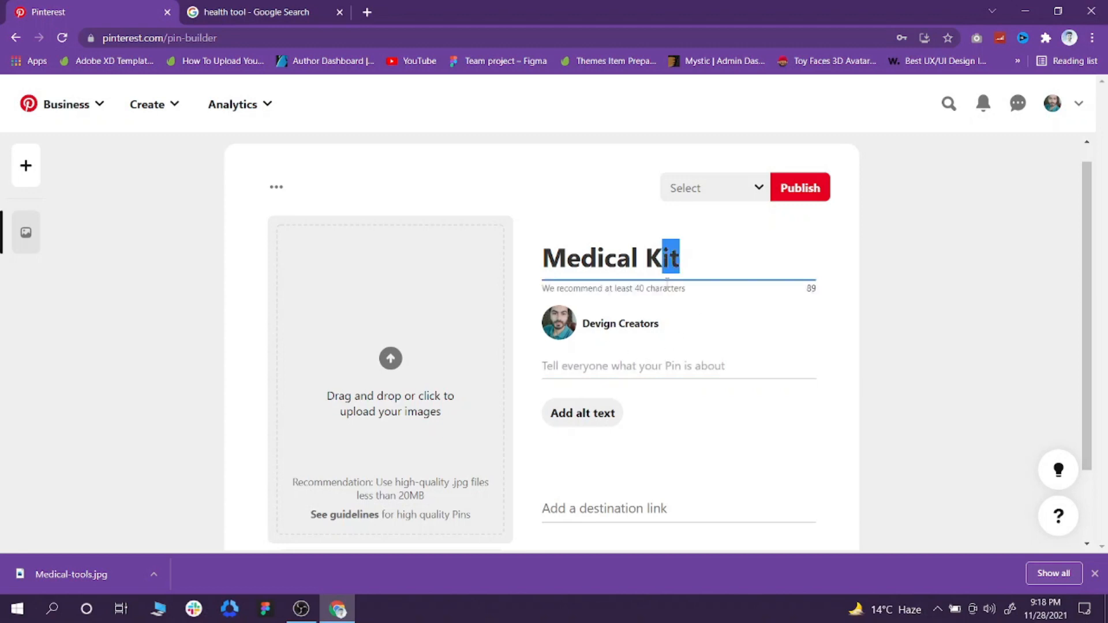
left_click(672, 270)
left_click_drag(684, 264, 651, 260)
type("Kits")
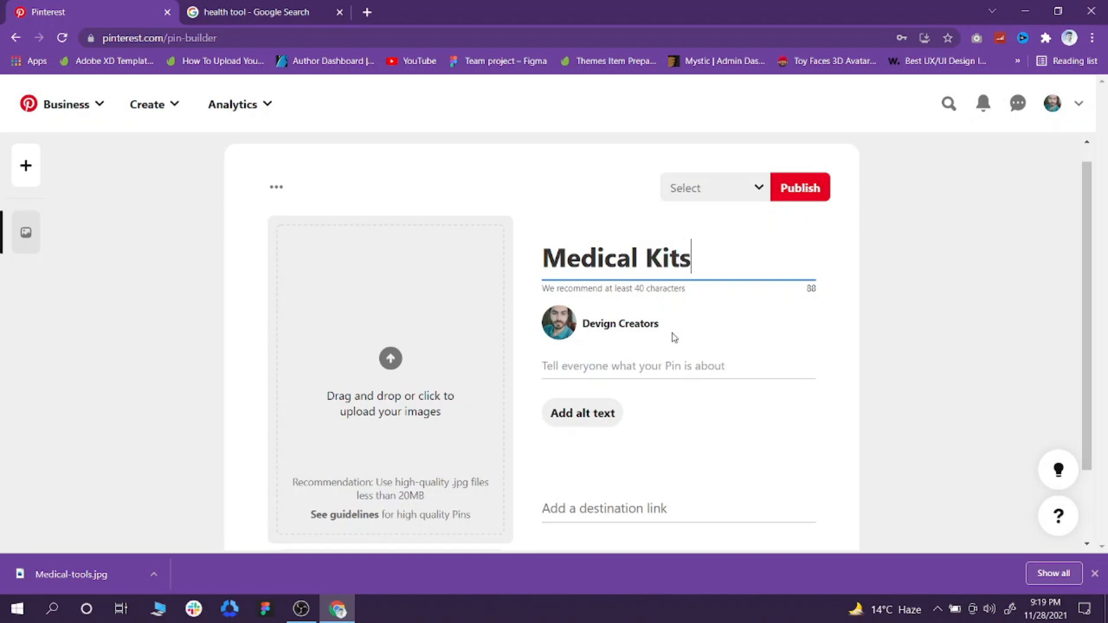
Step: Describe the Pin with the text "This pin is about all my medical kits"
left_click(603, 368)
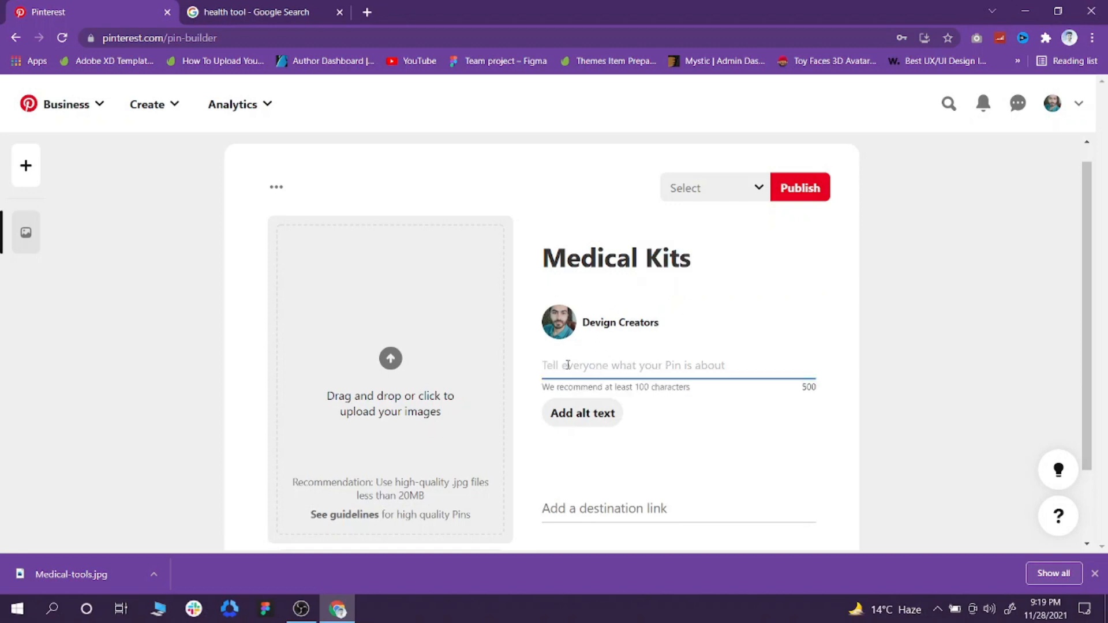
type("This pin is about ")
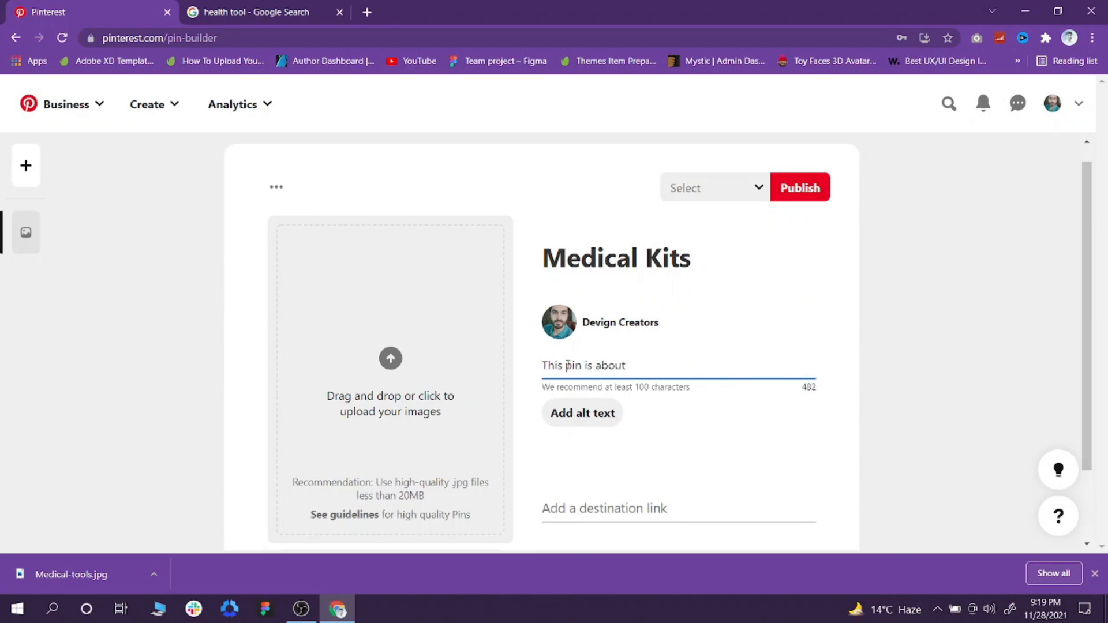
type("all my medical kits")
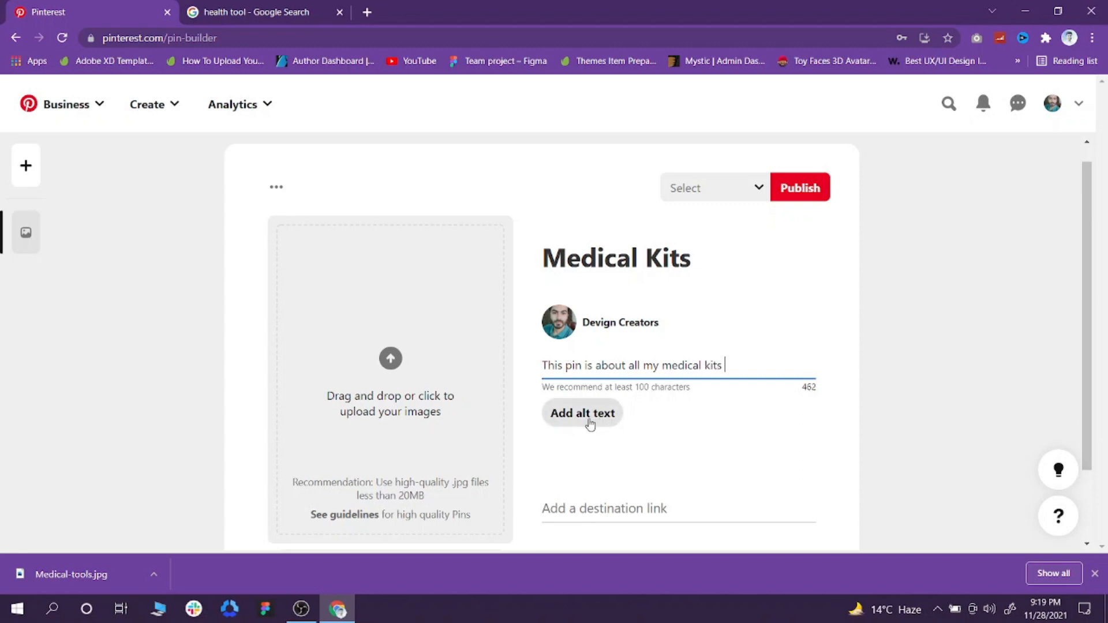
scroll(655, 448, "down", 2)
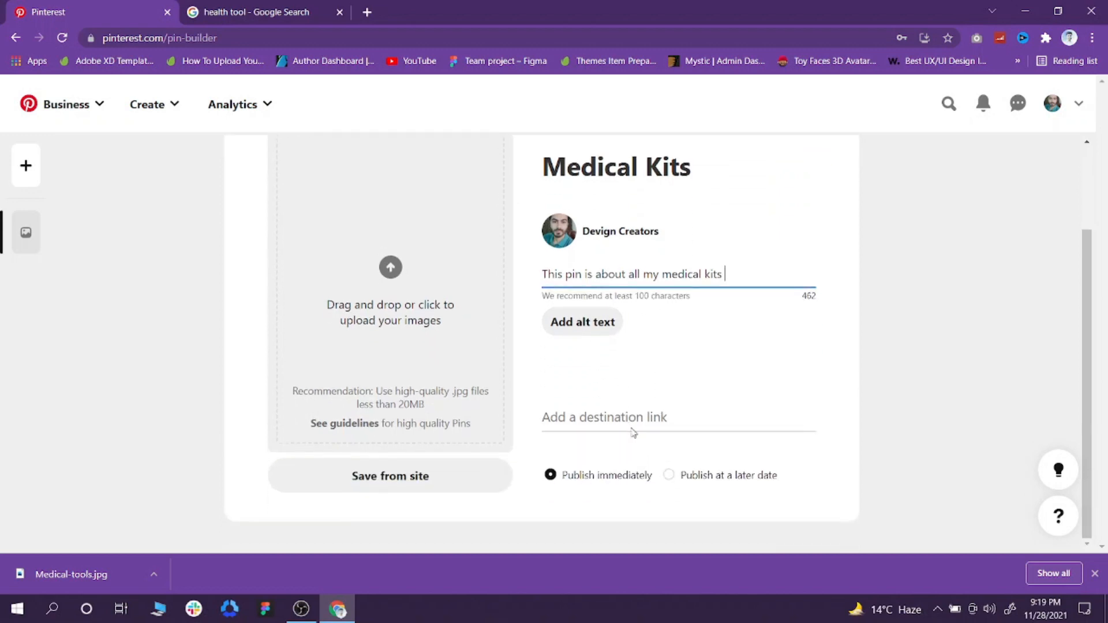
left_click(618, 418)
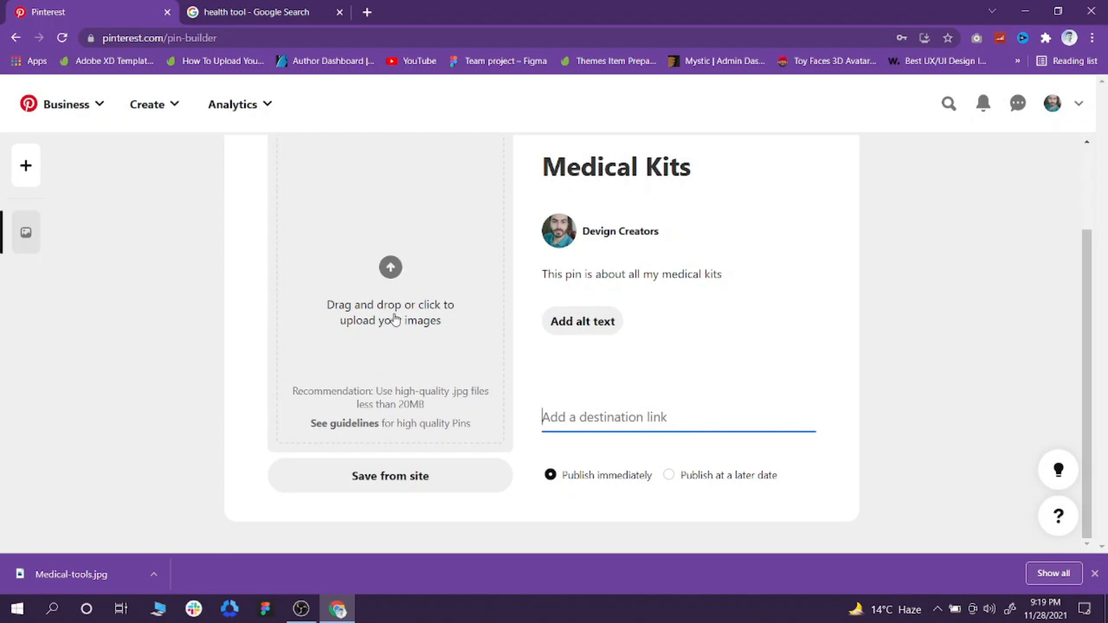
Step: Upload Medical-tools.jpg from the Desktop folder as the Pin's image
scroll(395, 335, "up", 2)
left_click(396, 359)
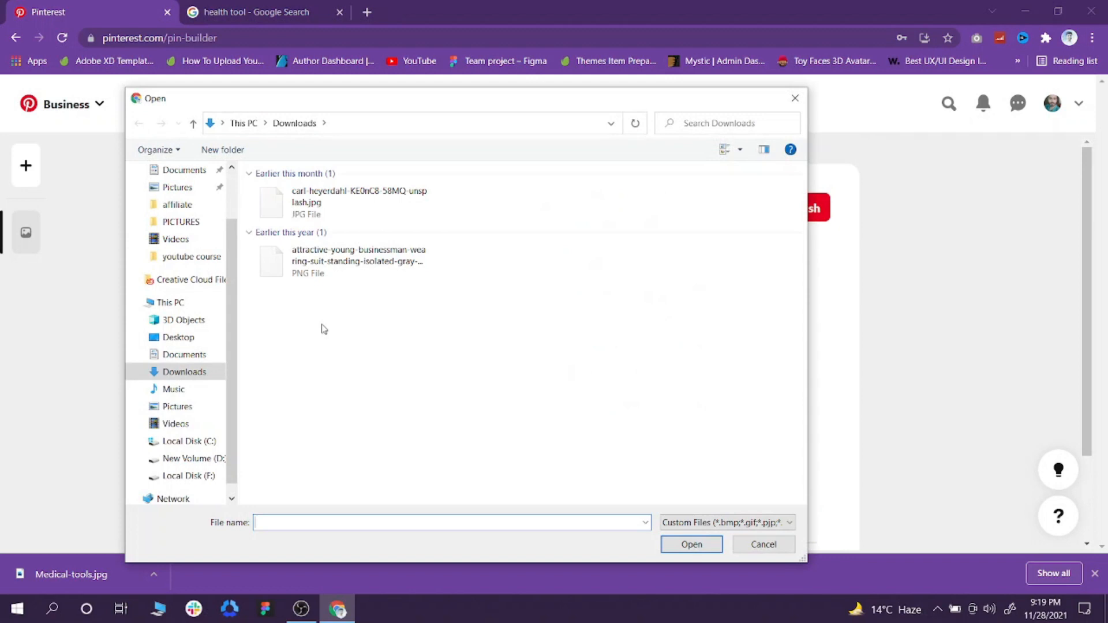
scroll(177, 254, "down", 1)
scroll(178, 254, "up", 2)
left_click(191, 199)
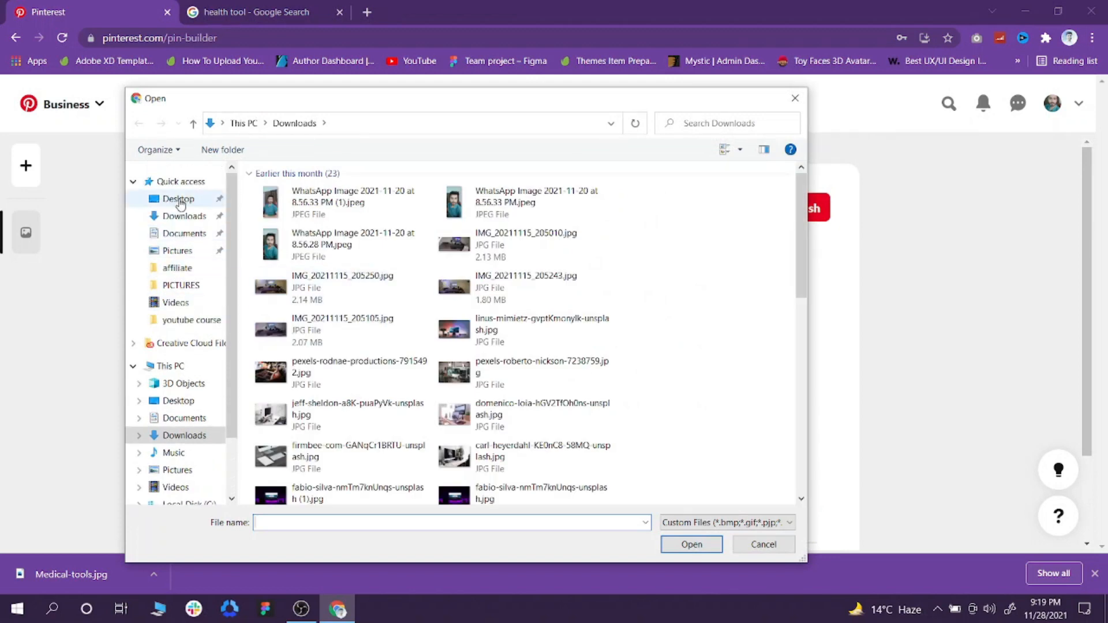
double_click(608, 229)
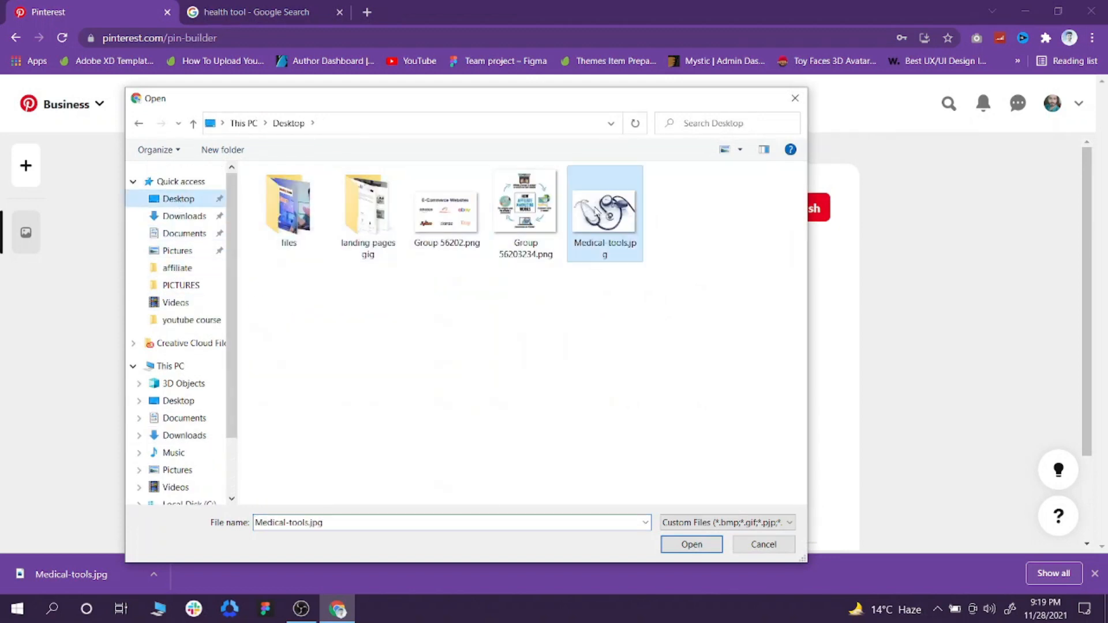
Step: Start creating a new board for the Medical Kits Pin from its board selection
scroll(416, 335, "down", 1)
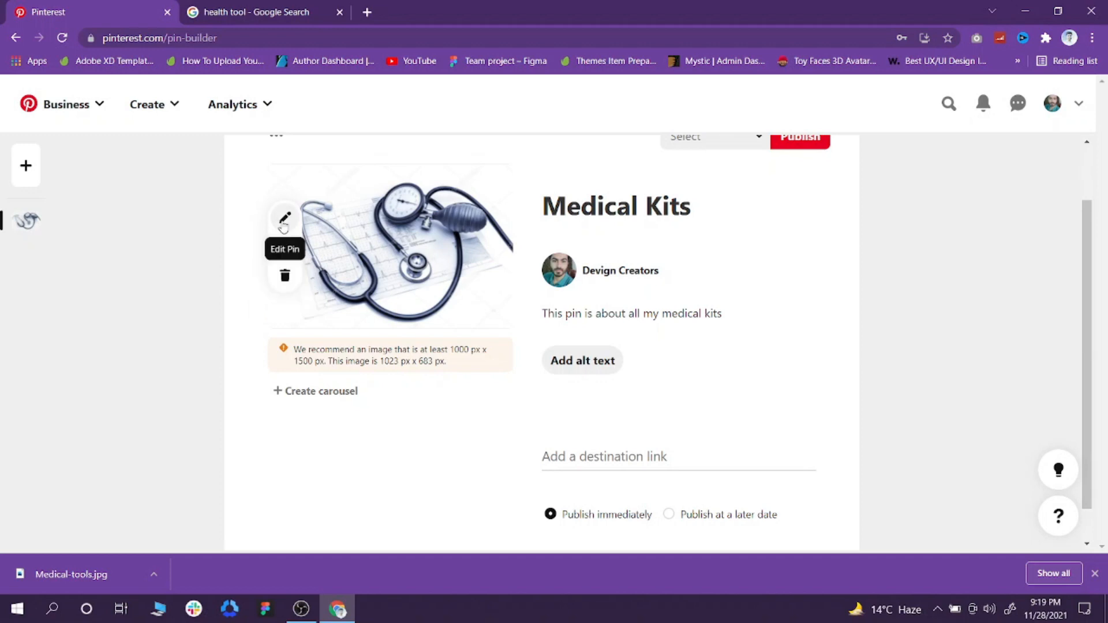
scroll(691, 472, "down", 1)
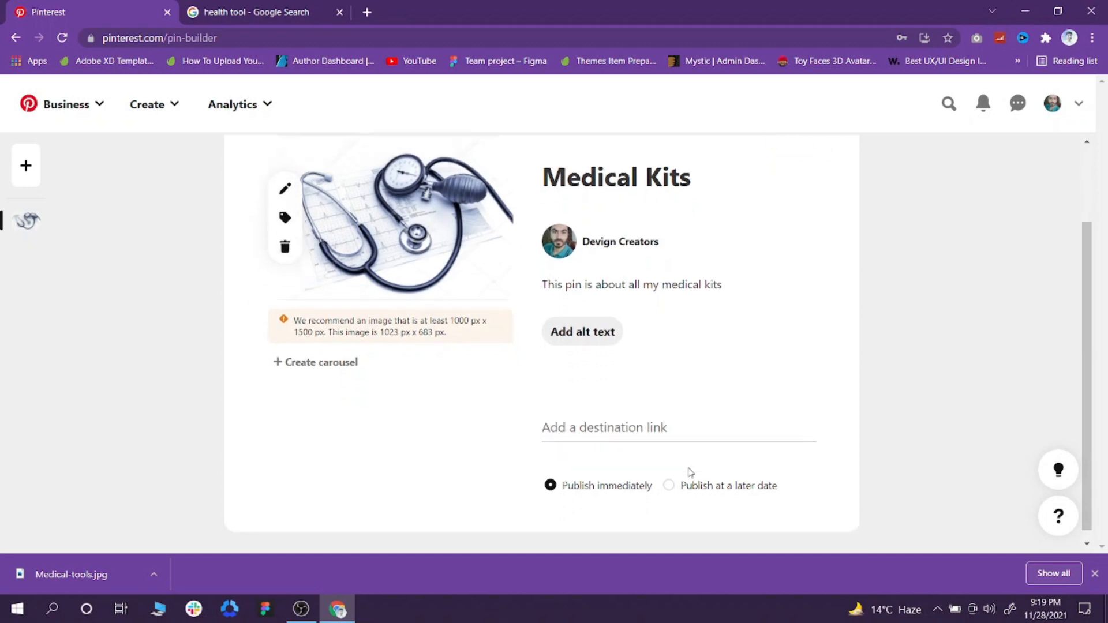
scroll(692, 470, "up", 2)
left_click(759, 214)
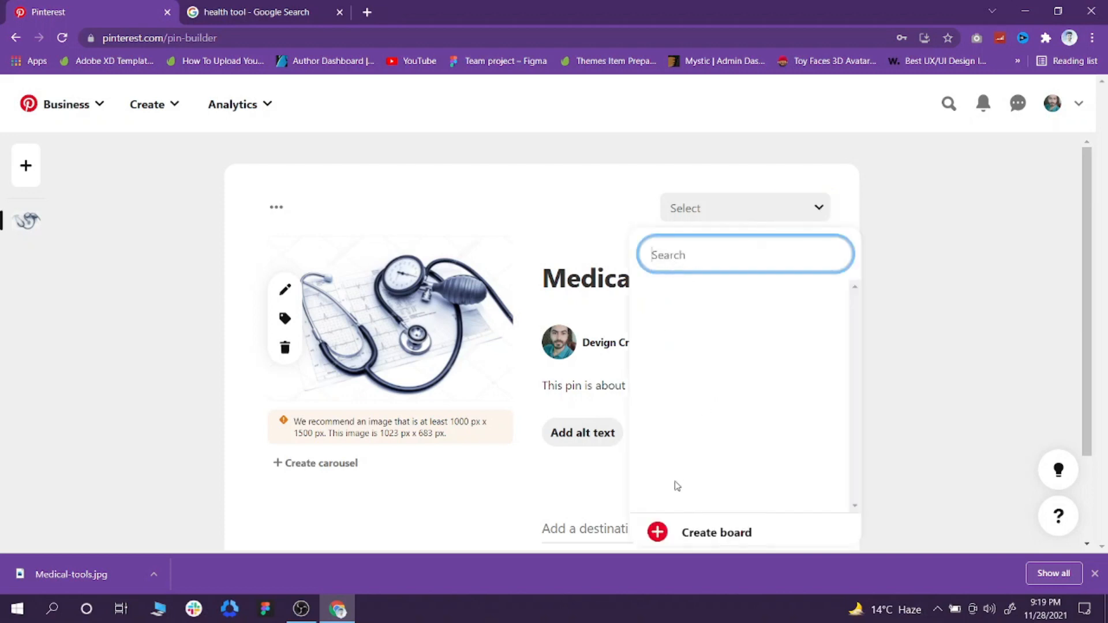
left_click(747, 207)
left_click(793, 208)
scroll(704, 324, "down", 2)
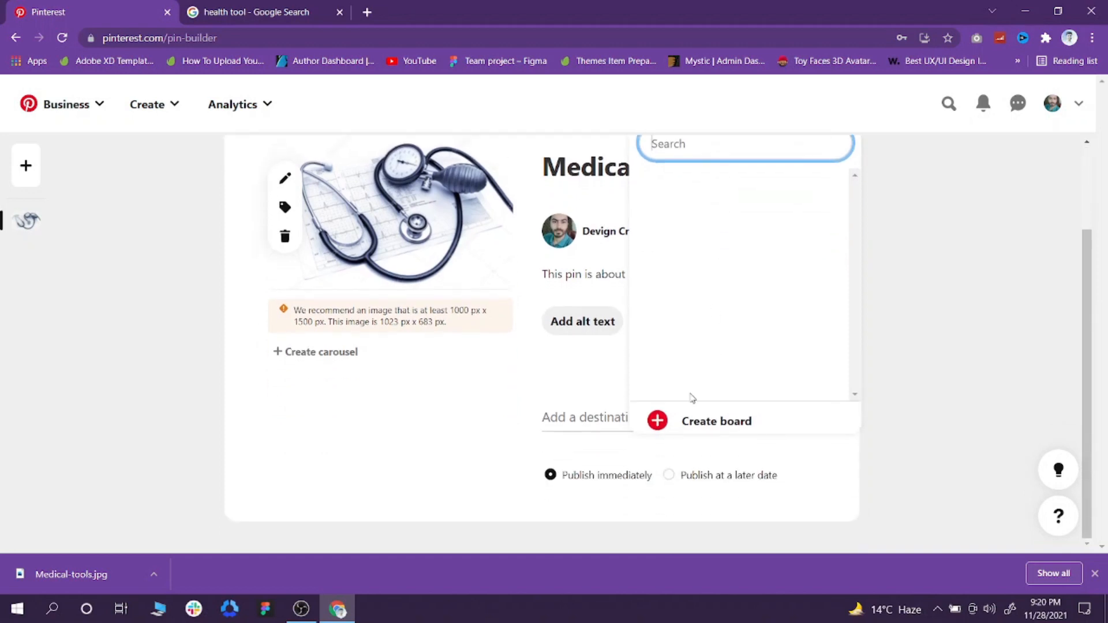
left_click(661, 423)
Step: Name the new board "Affiliate Marketing" and create it without making it secret
left_click(522, 290)
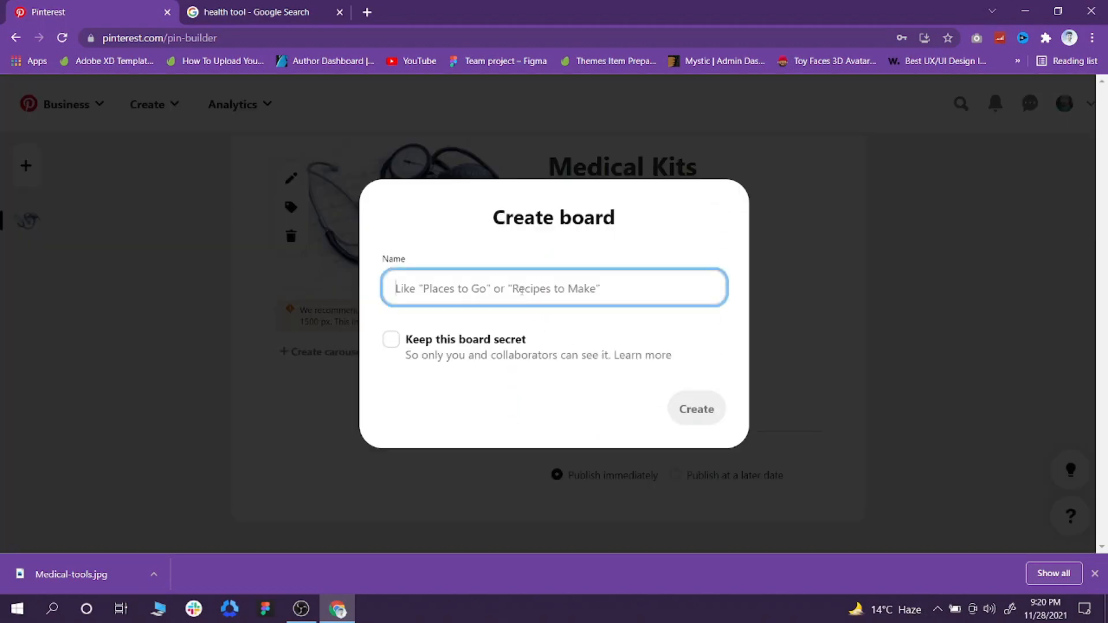
type("A")
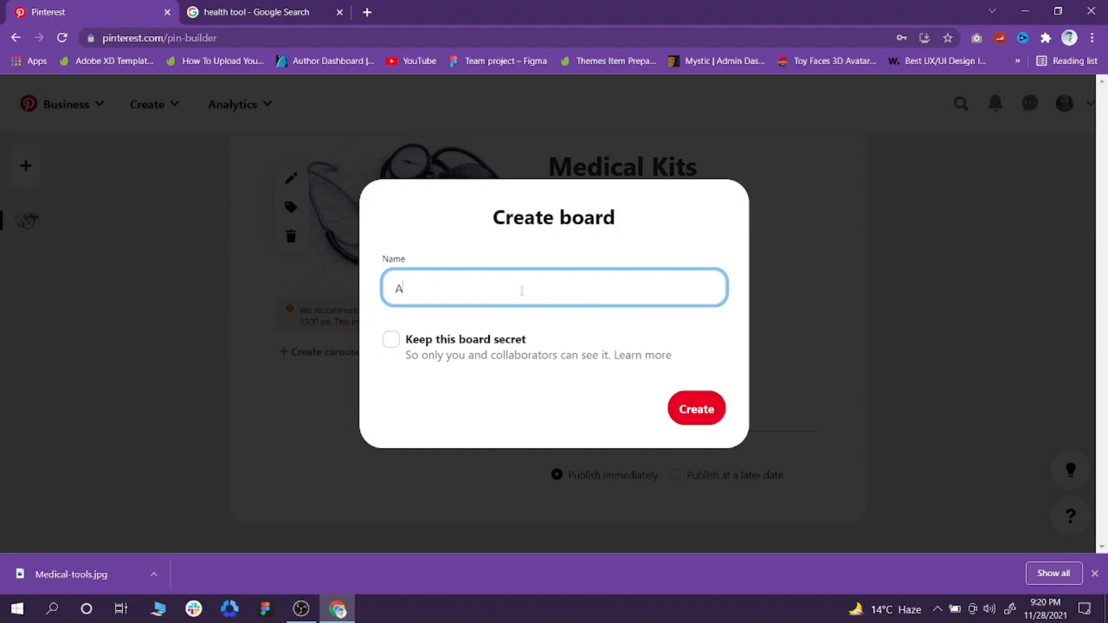
type("ffilation ")
type("e M")
type("arketing")
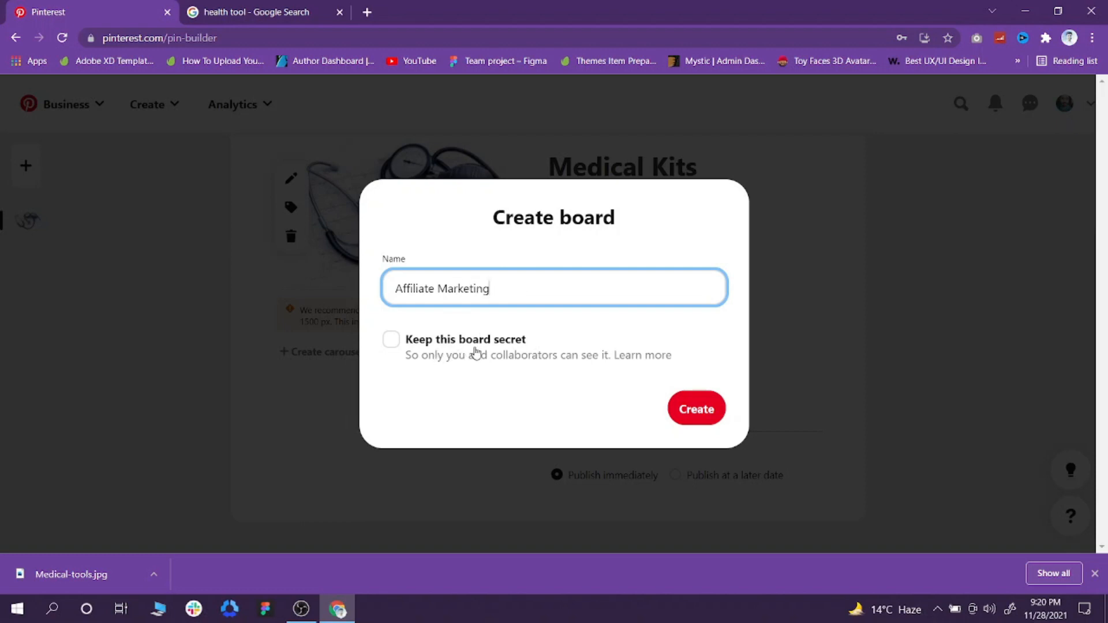
left_click(688, 410)
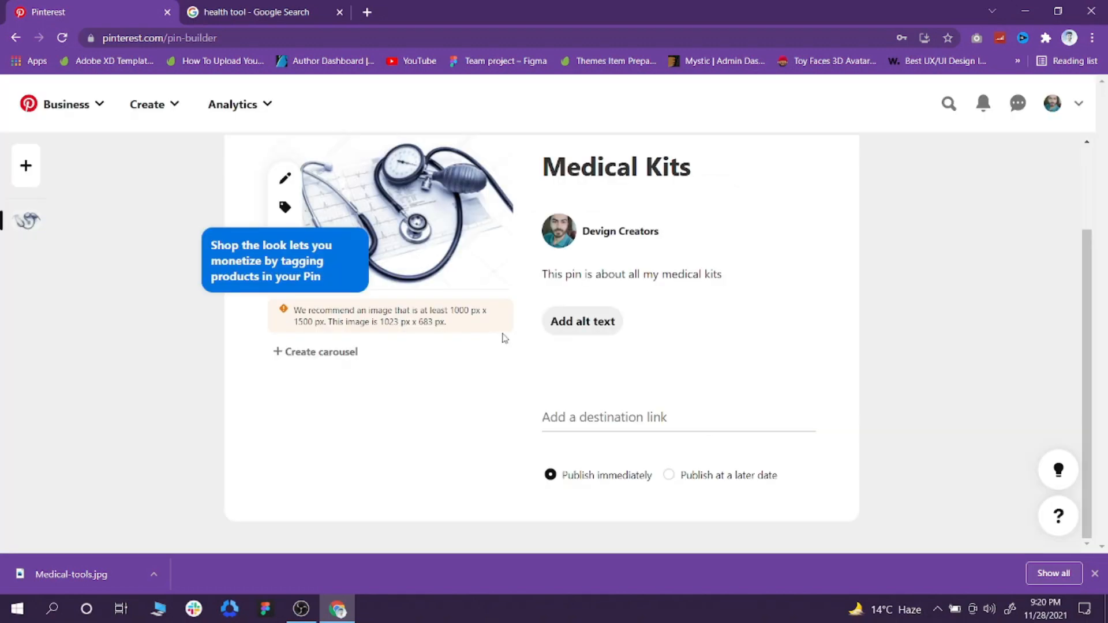
Step: Publish the Medical Kits Pin to the Affiliate Marketing board and dismiss the Save Button promotion
scroll(702, 343, "up", 1)
scroll(702, 343, "up", 1)
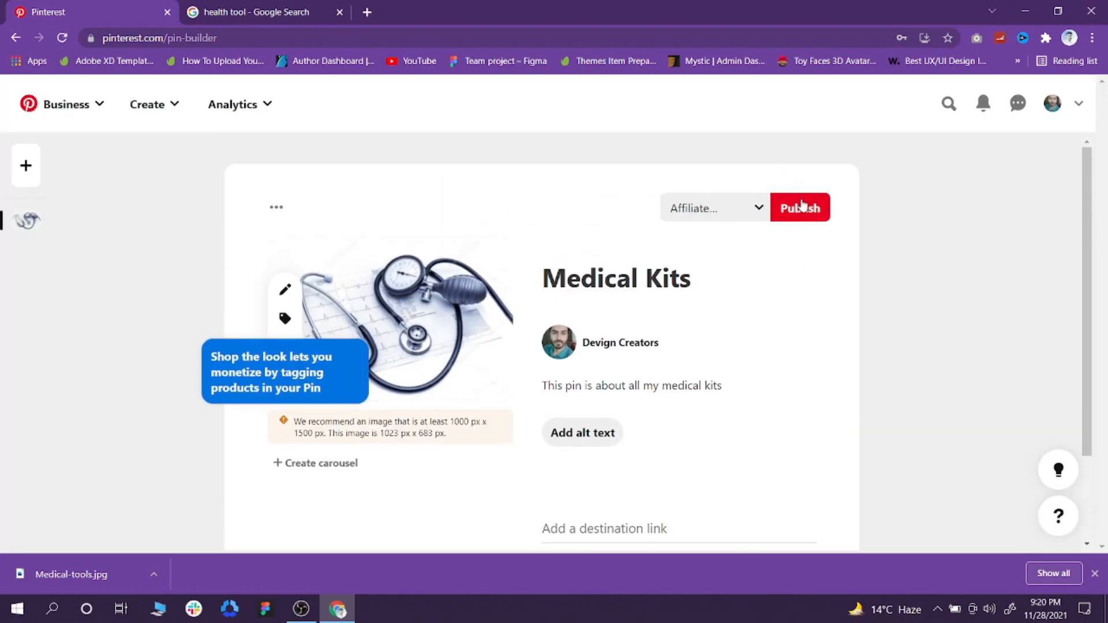
left_click(802, 205)
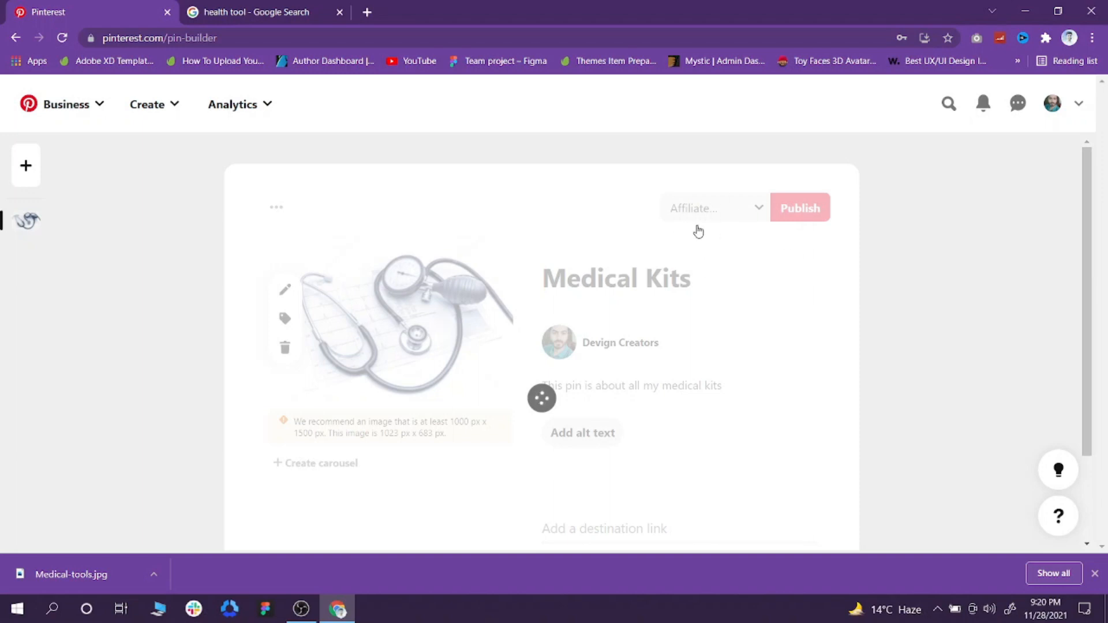
scroll(698, 231, "down", 3)
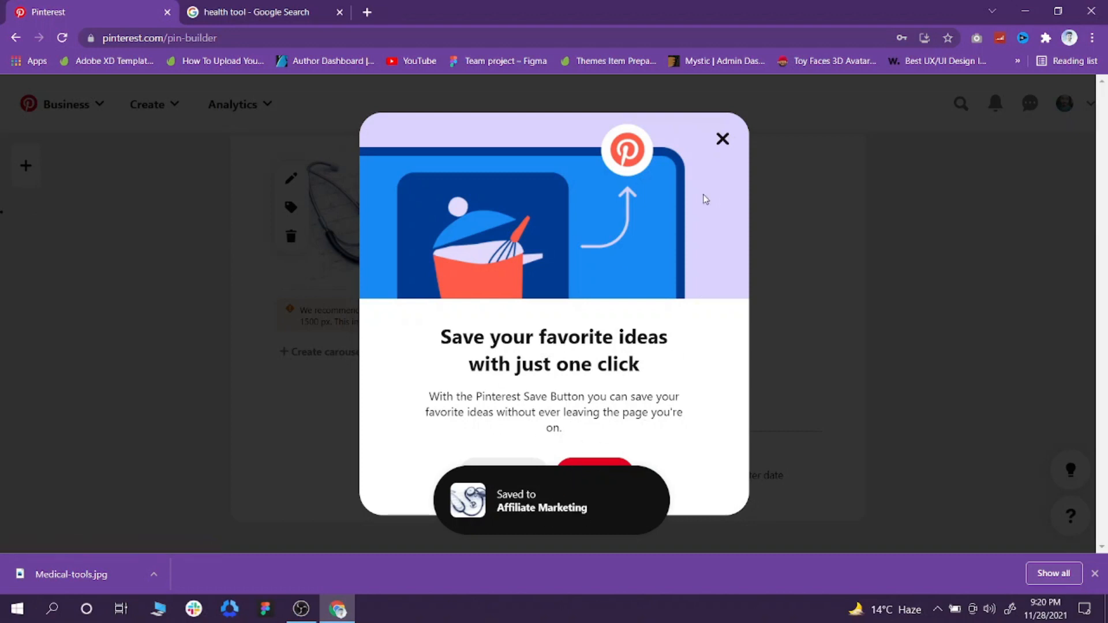
left_click(722, 139)
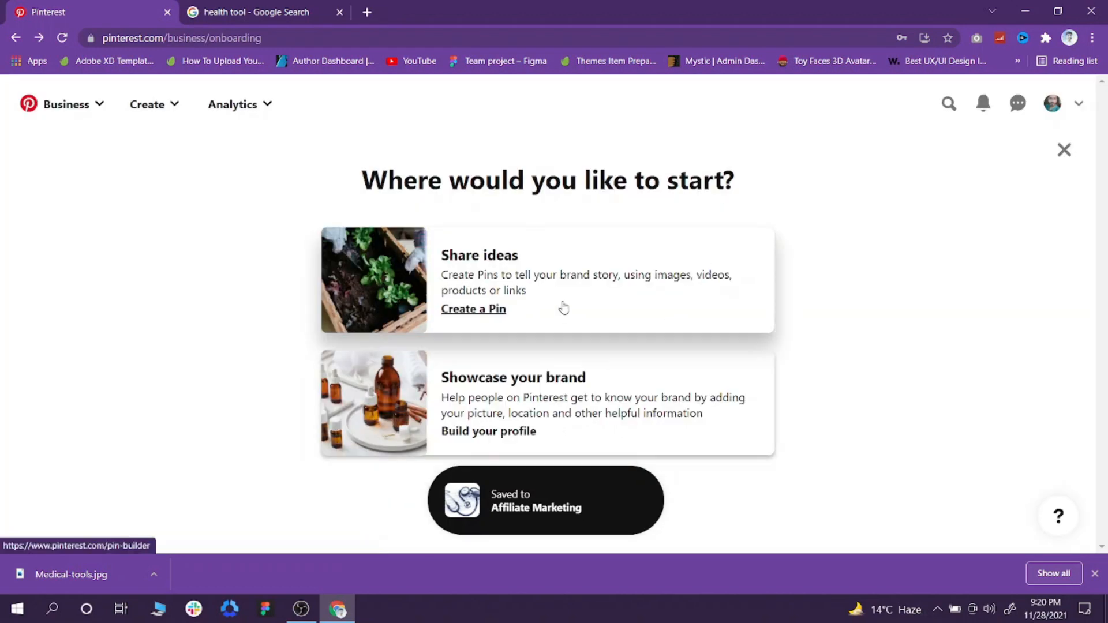
Step: Open the account's profile page and examine its saved boards and the options for creating a Pin or board
left_click(1057, 103)
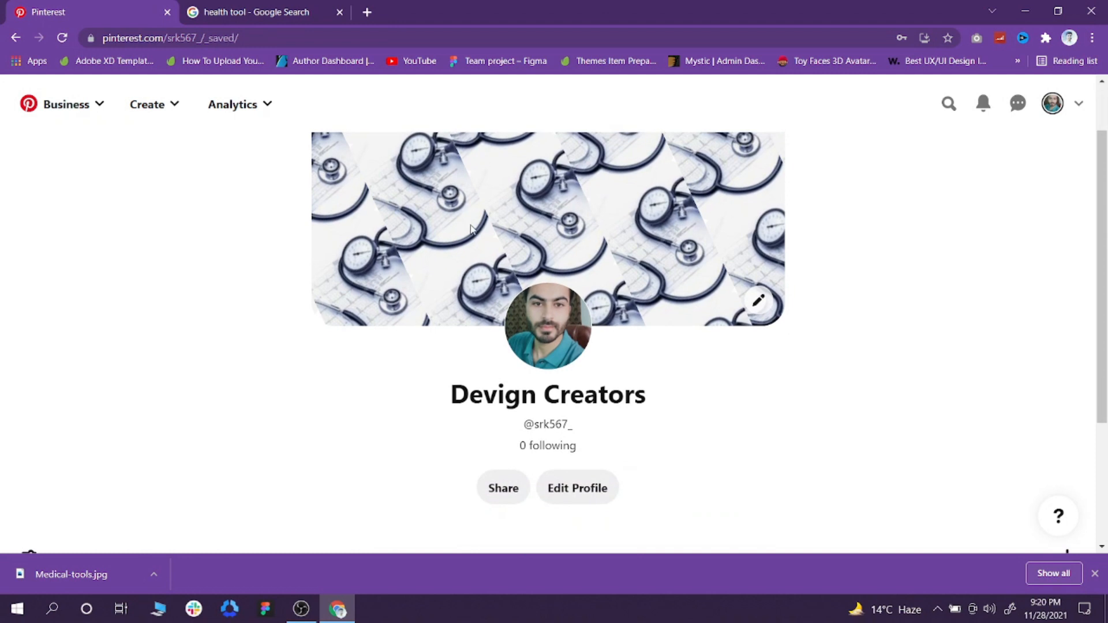
scroll(623, 228, "down", 3)
scroll(480, 331, "down", 1)
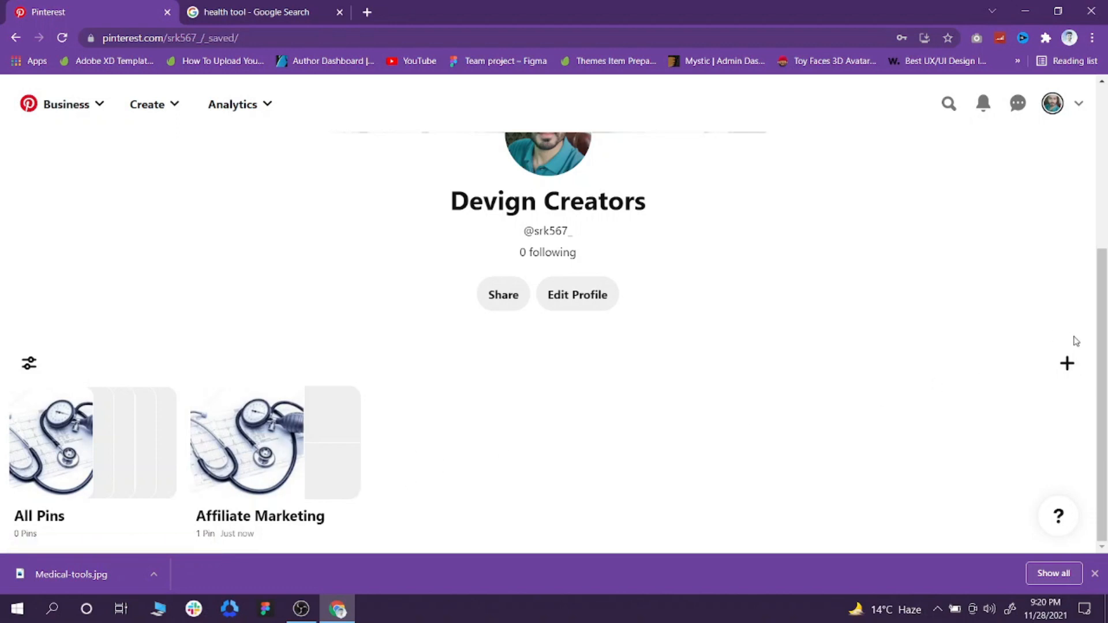
left_click(1067, 365)
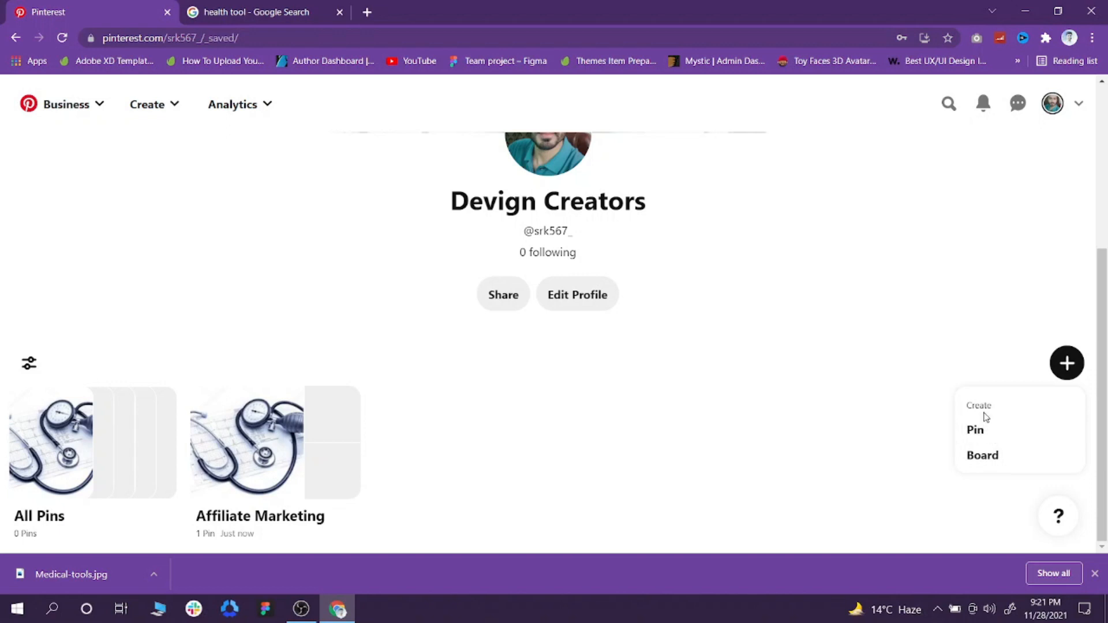
left_click(903, 409)
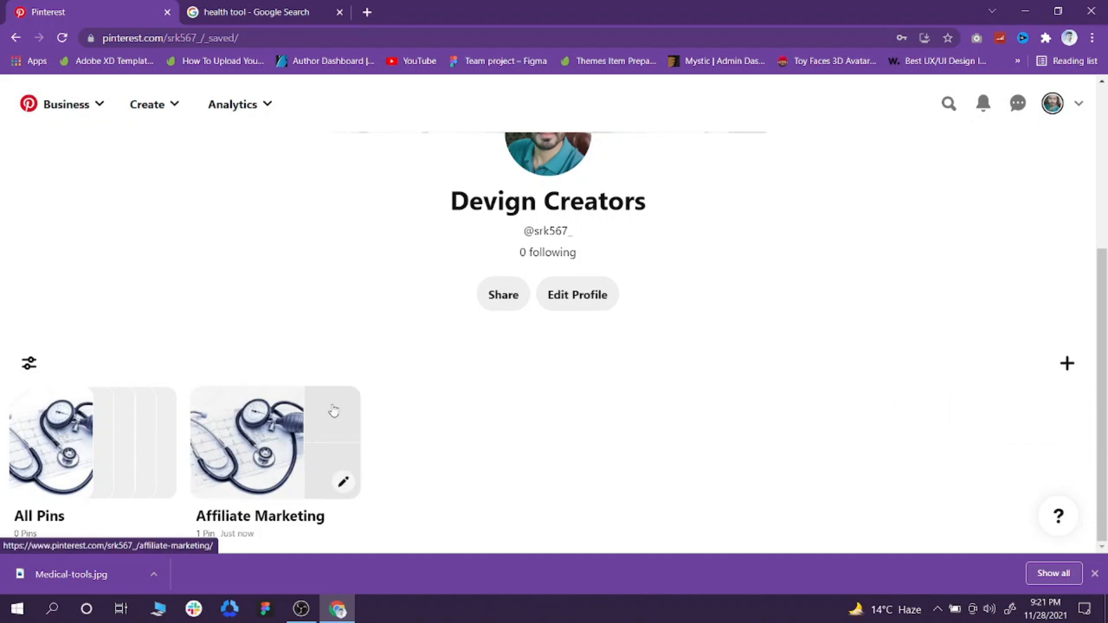
scroll(519, 381, "up", 3)
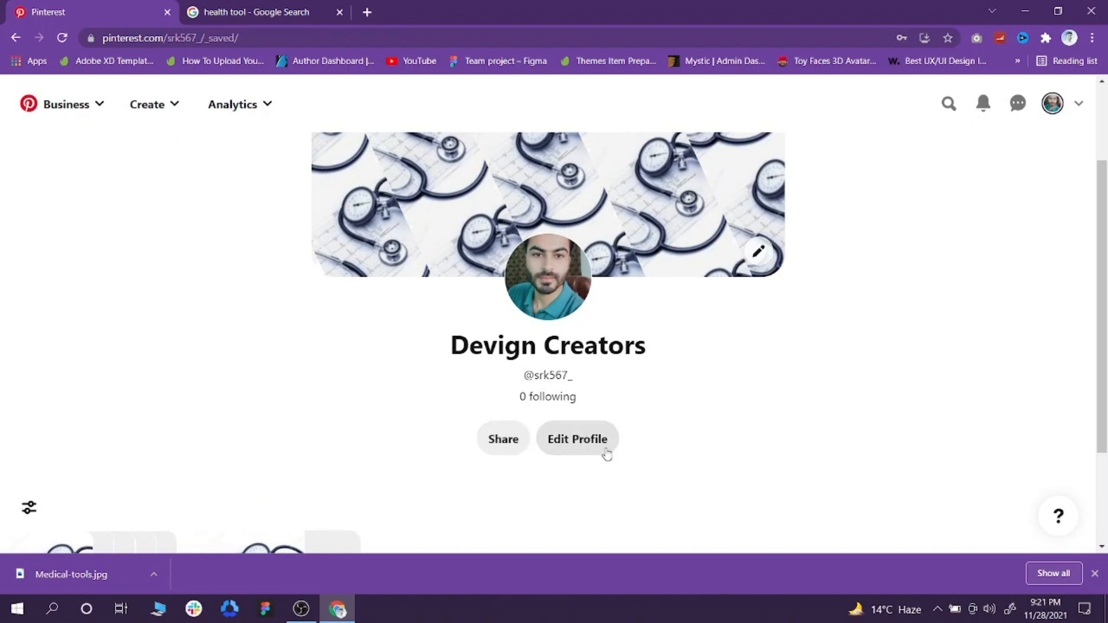
Step: Examine the message inbox, the notification updates, the account options, and the choices offered under Create and Business
left_click(1014, 108)
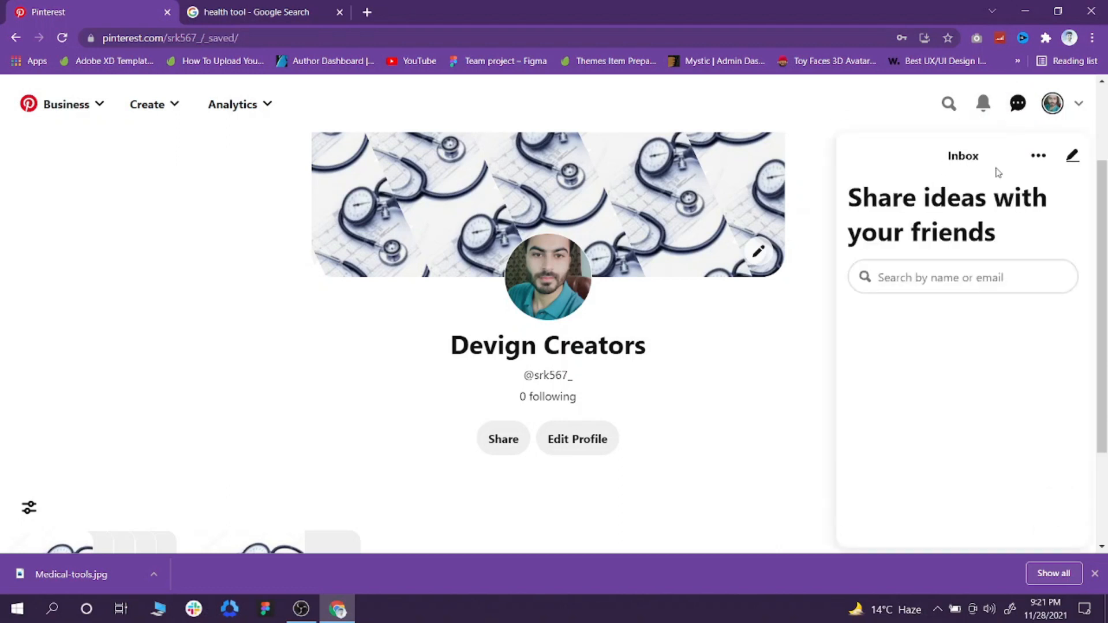
left_click(1038, 158)
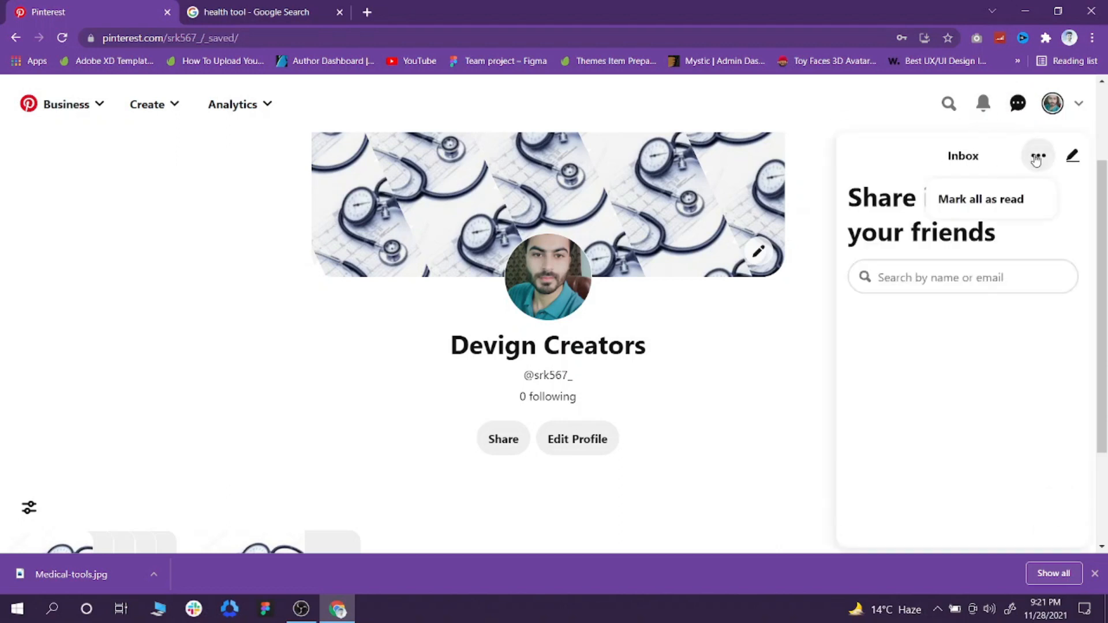
left_click(1018, 110)
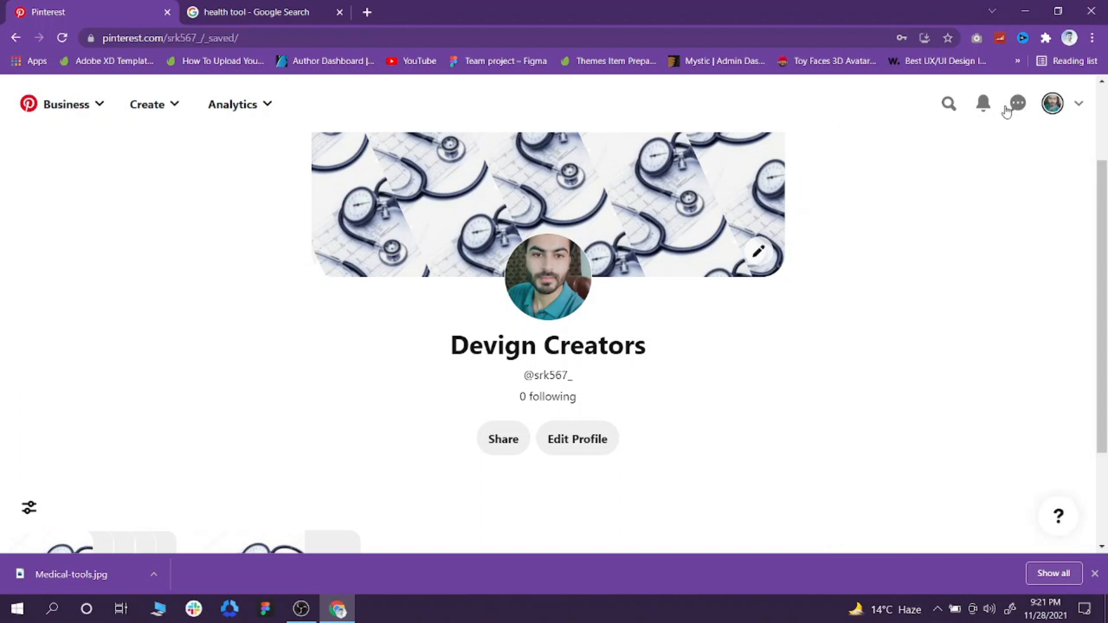
left_click(984, 107)
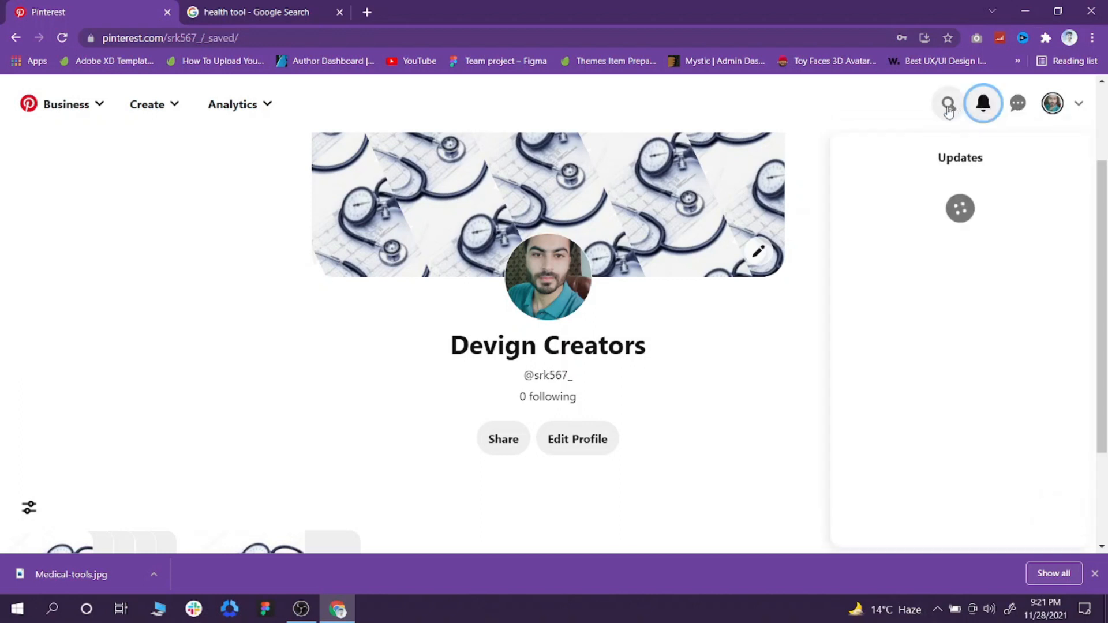
left_click(948, 106)
left_click(954, 184)
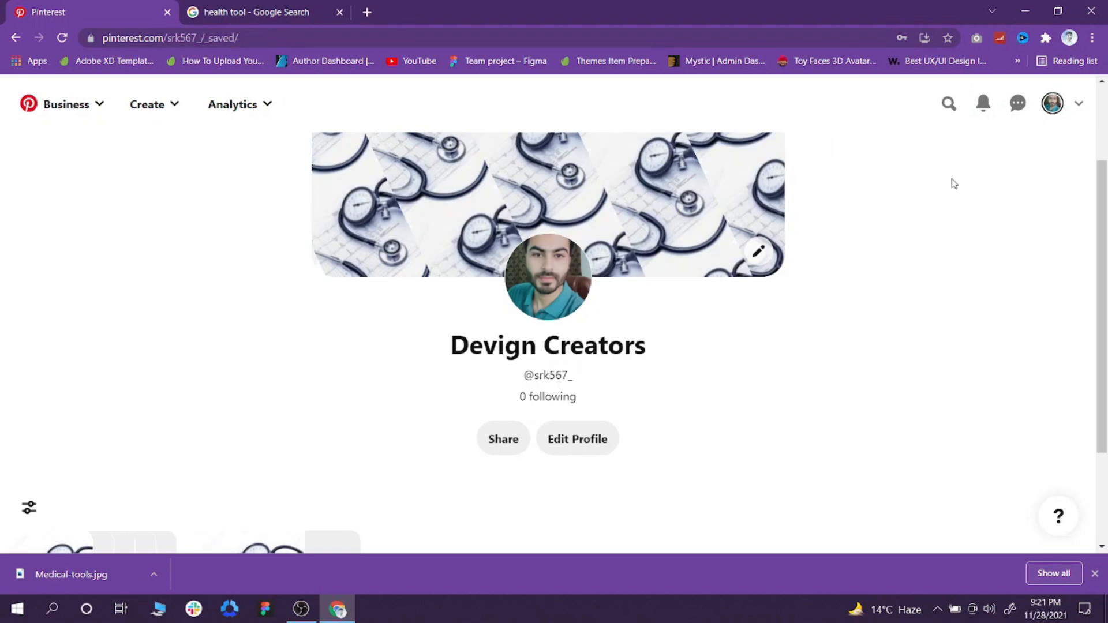
left_click(1079, 103)
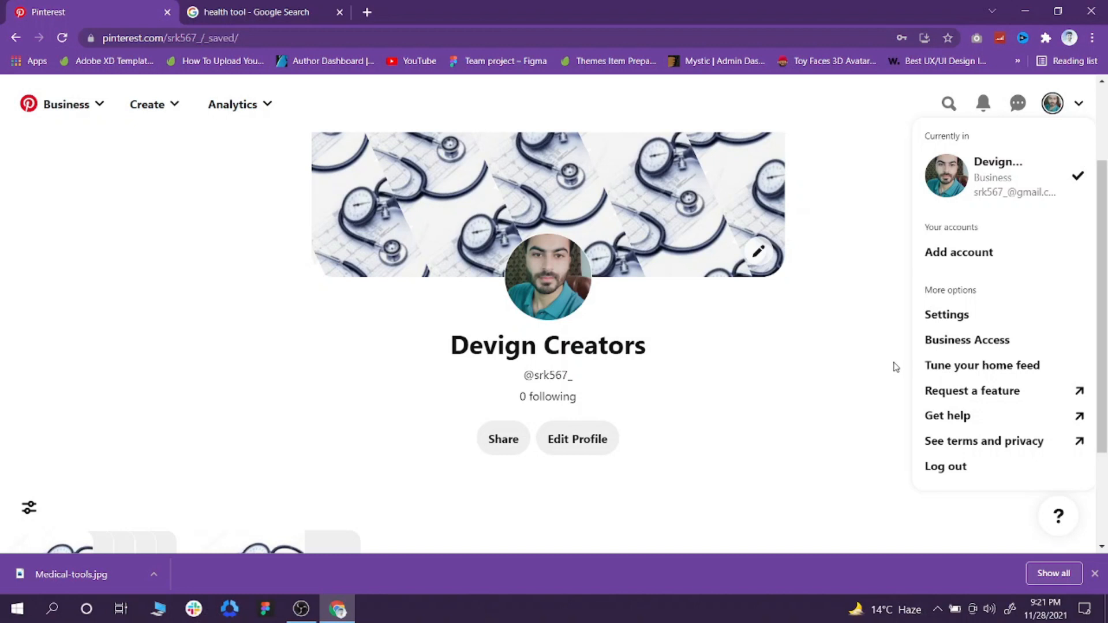
left_click(860, 373)
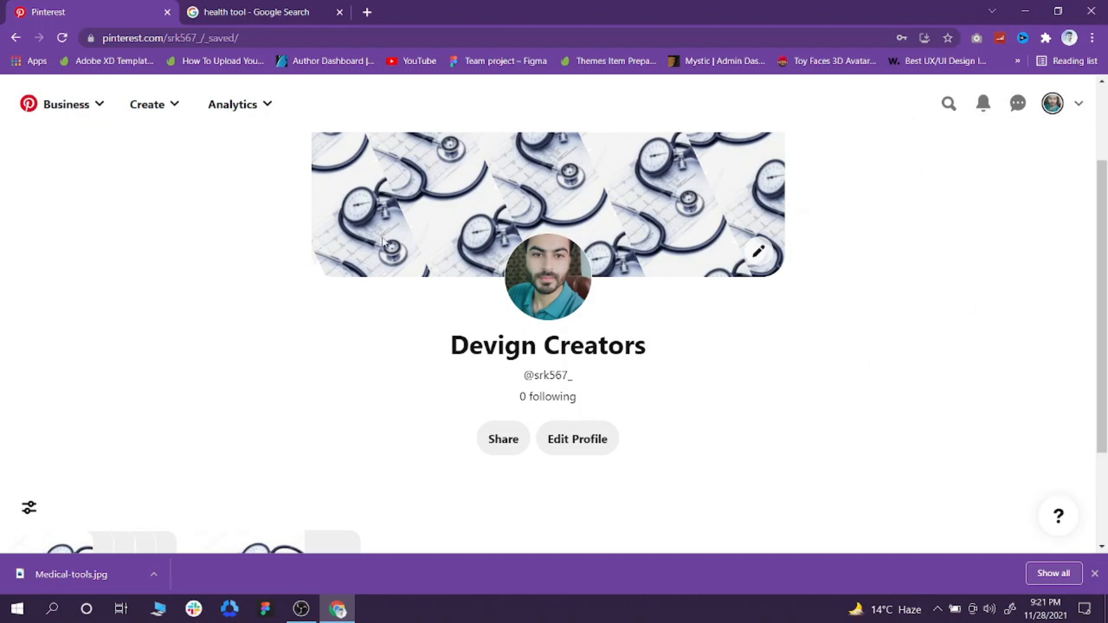
left_click(181, 112)
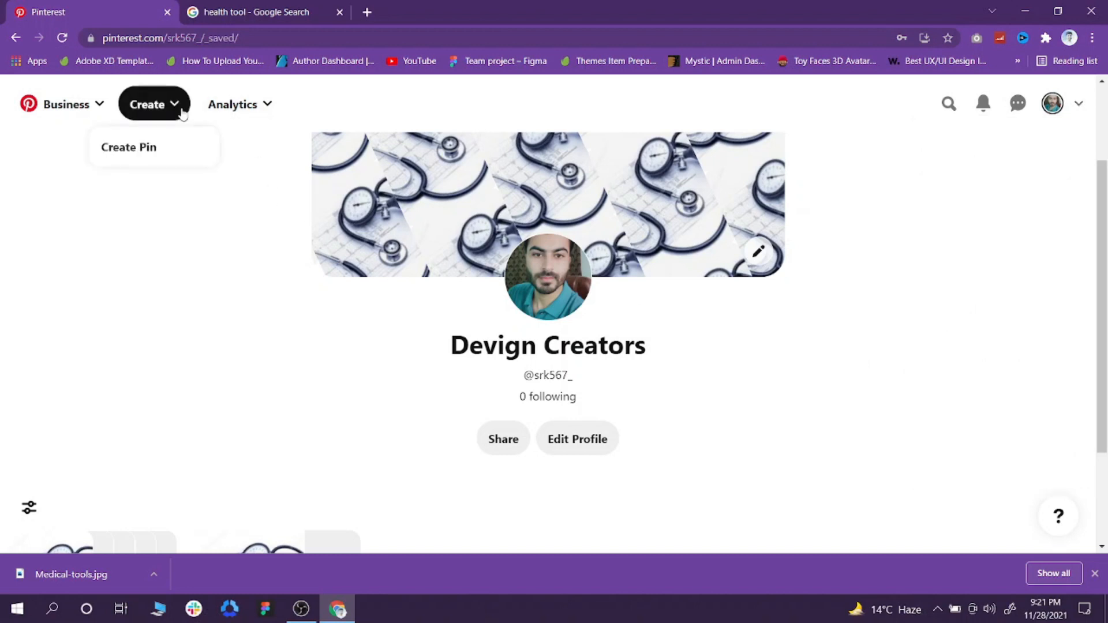
left_click(103, 106)
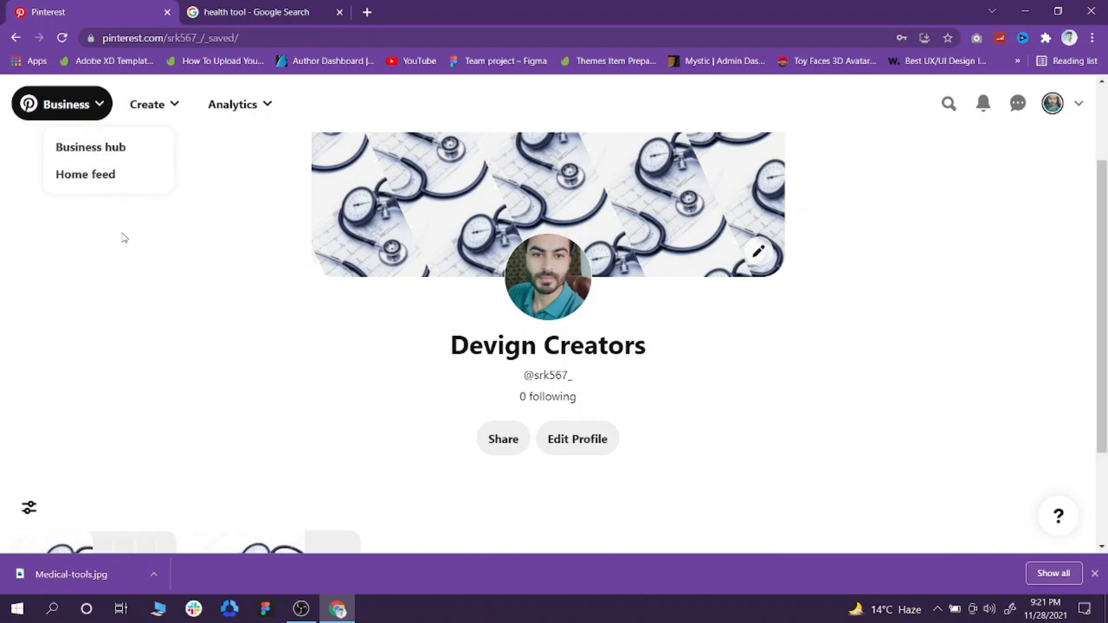
Step: Open the Analytics overview report and look through its audience figures and the performance-over-time chart
left_click(267, 105)
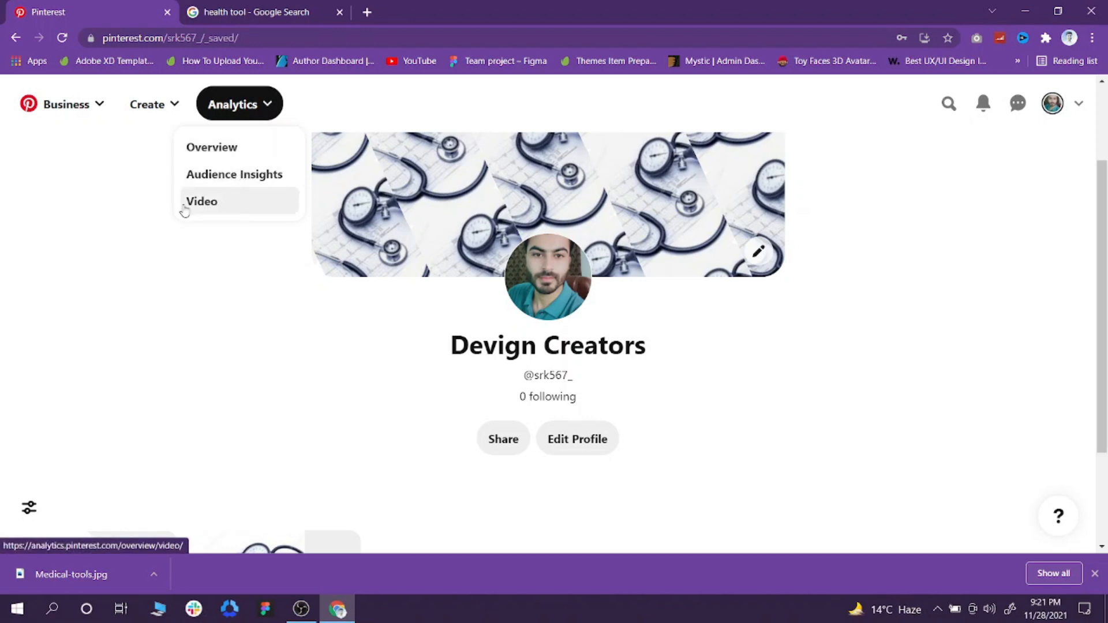
left_click(216, 151)
scroll(253, 243, "down", 1)
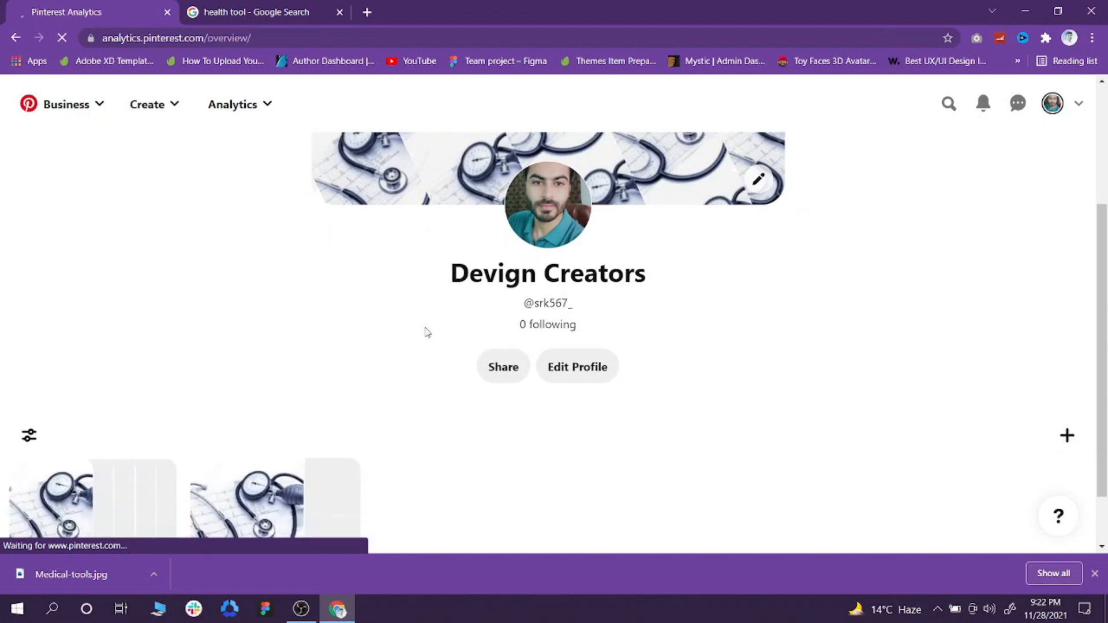
scroll(318, 299, "down", 1)
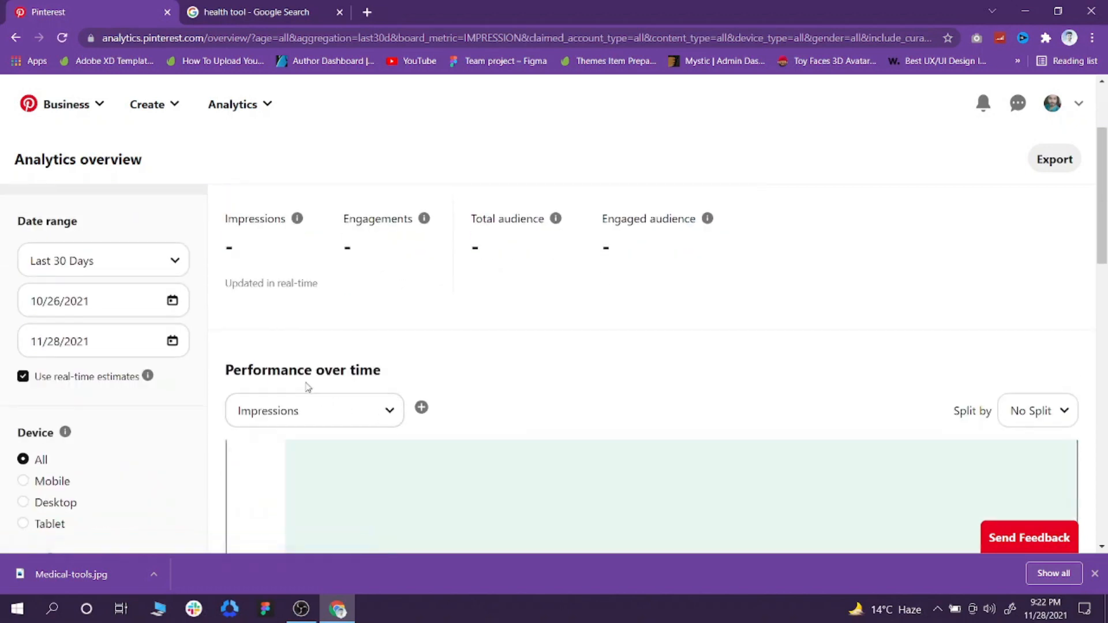
scroll(404, 347, "down", 3)
Step: Review the metrics available for the performance-over-time chart and add Engagements as a second metric beside Impressions
left_click(358, 195)
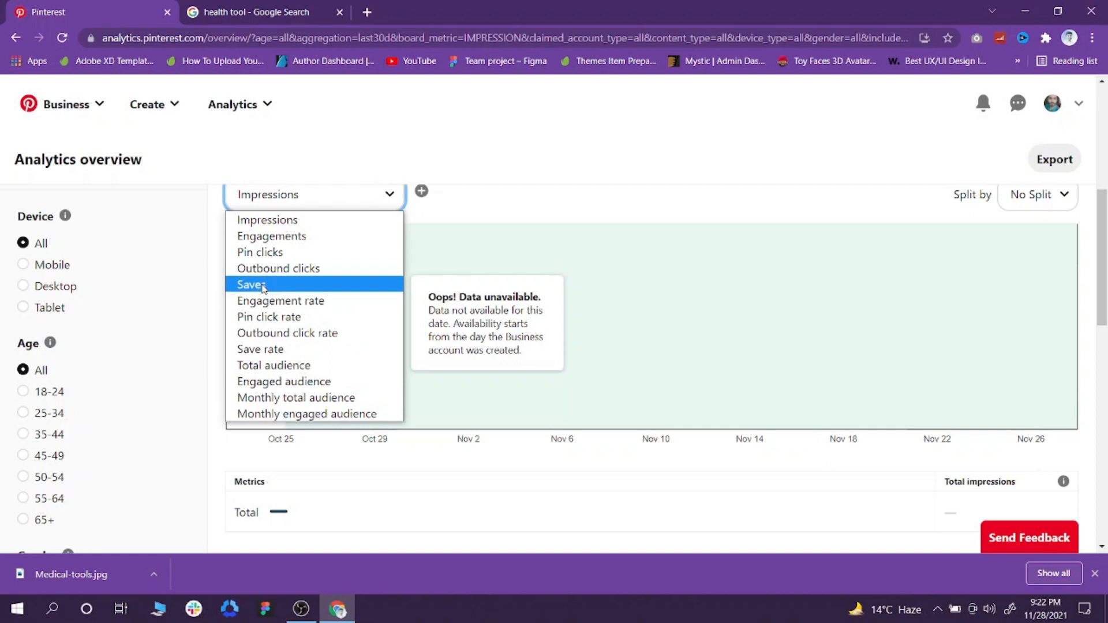
scroll(406, 217, "up", 2)
left_click(333, 342)
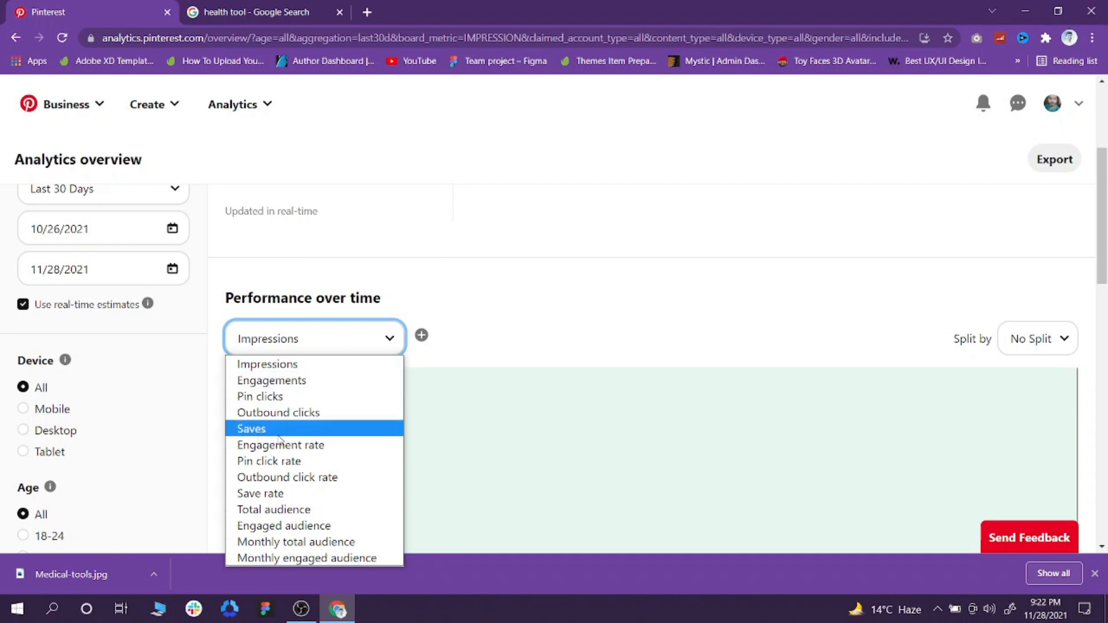
left_click(550, 324)
left_click(1064, 342)
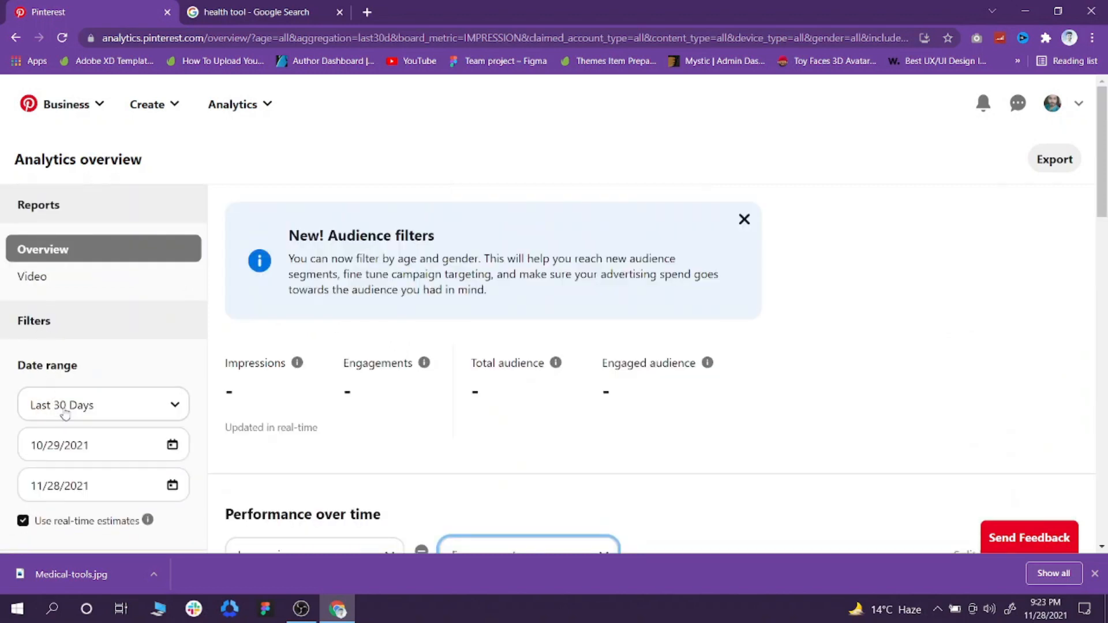
Step: Examine the preset date ranges and the start and end date calendars in the analytics filters
left_click(87, 412)
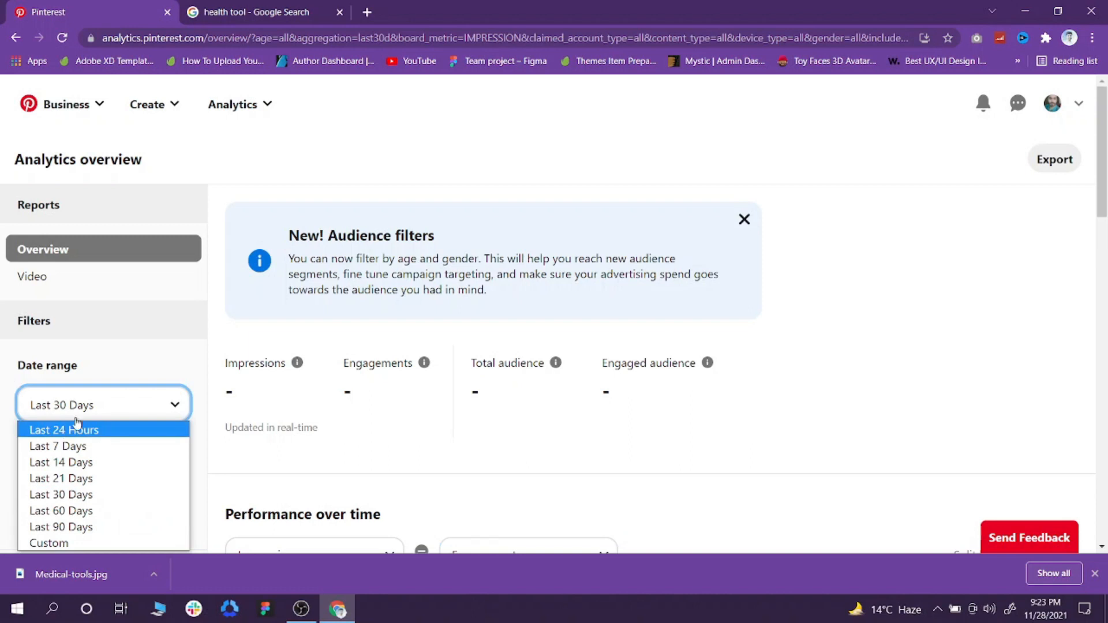
left_click(87, 414)
scroll(87, 404, "down", 3)
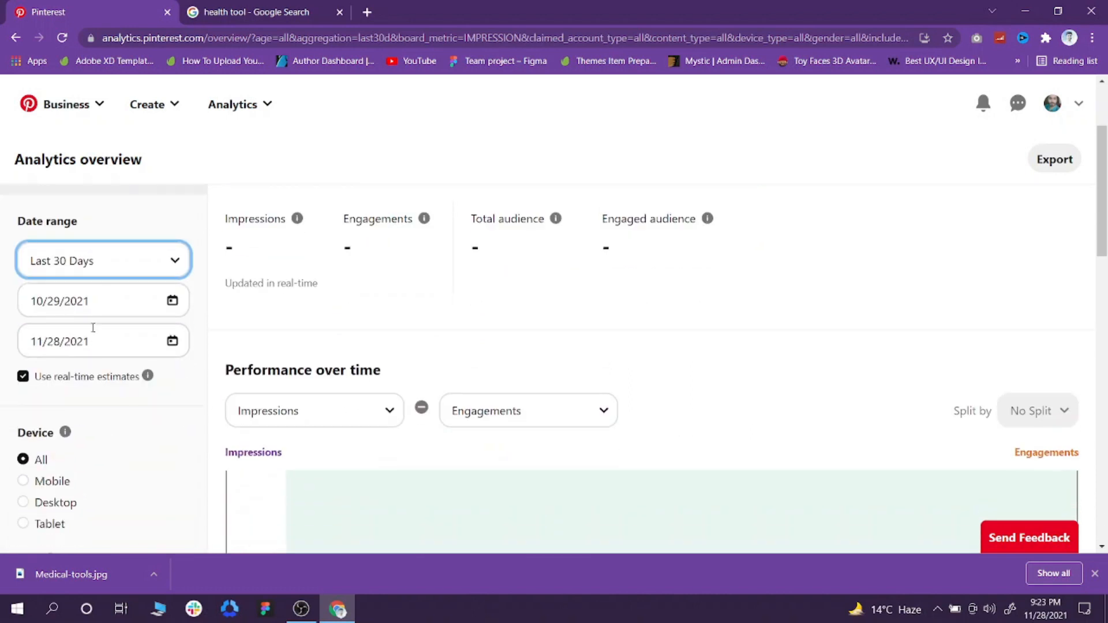
left_click(92, 311)
left_click(110, 327)
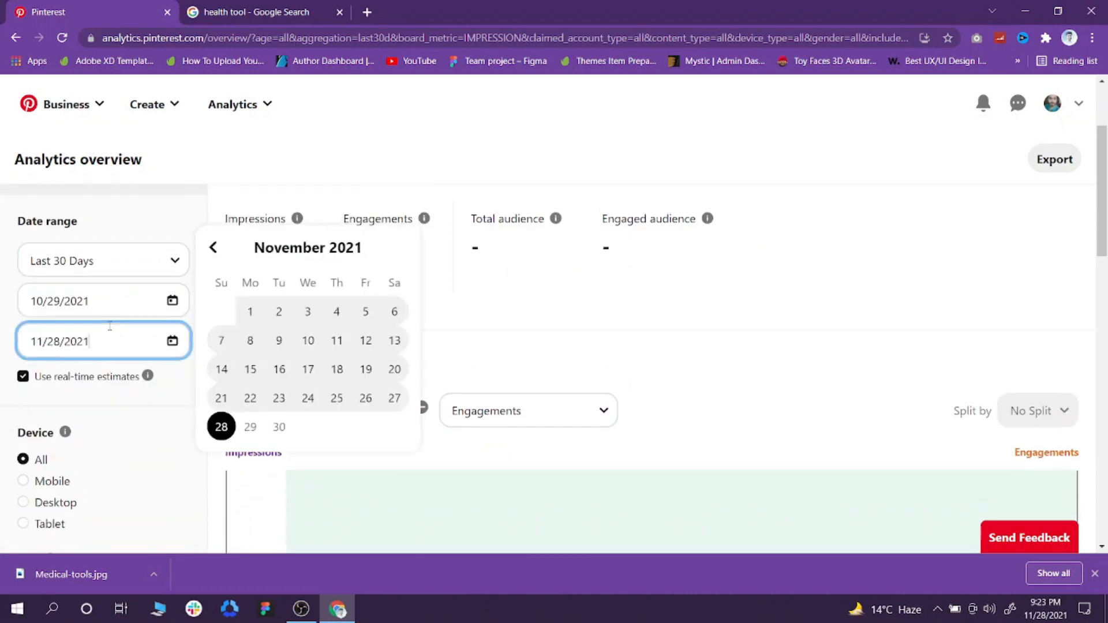
Step: Examine the date, device, age, gender, source, format and data filters of the analytics overview, along with the Top Boards and Top Pins sections
scroll(110, 307, "down", 1)
left_click(104, 239)
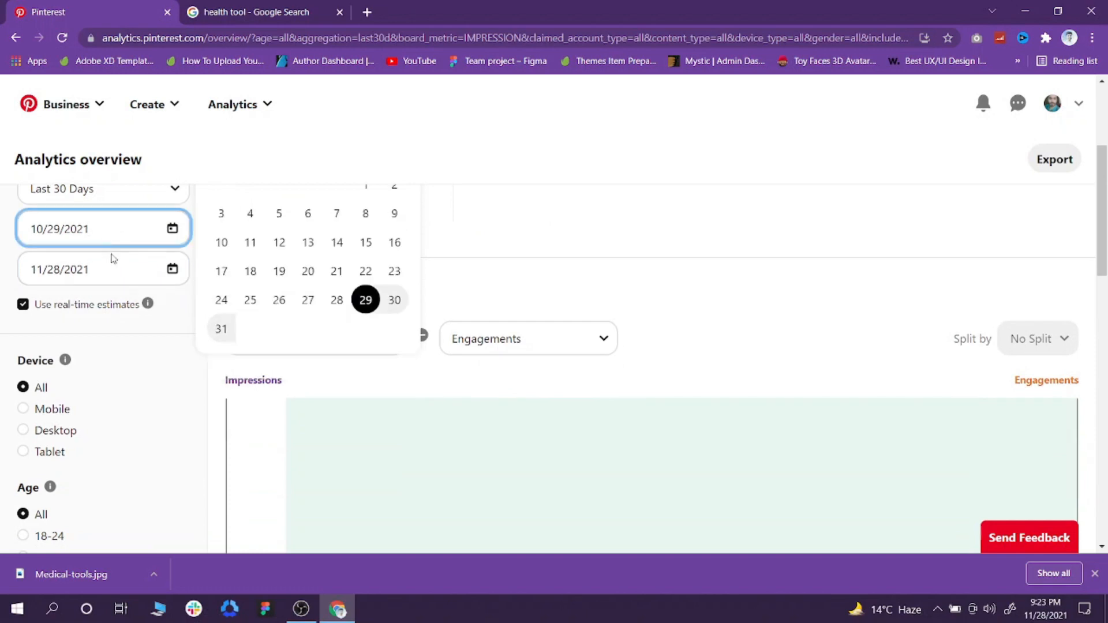
left_click(111, 266)
scroll(111, 266, "down", 5)
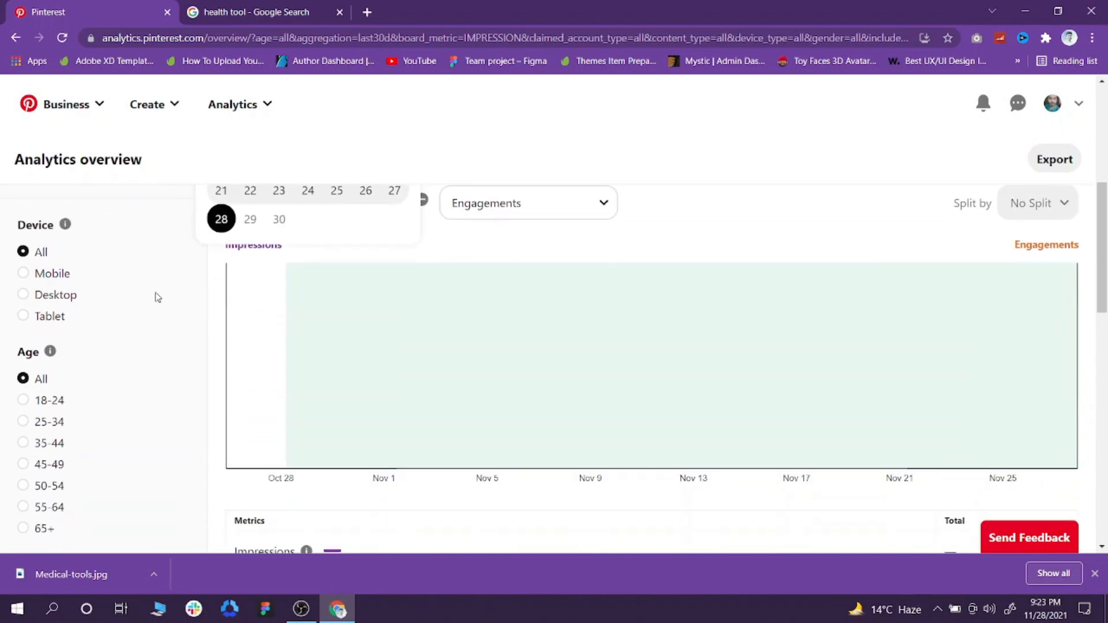
scroll(123, 362, "down", 2)
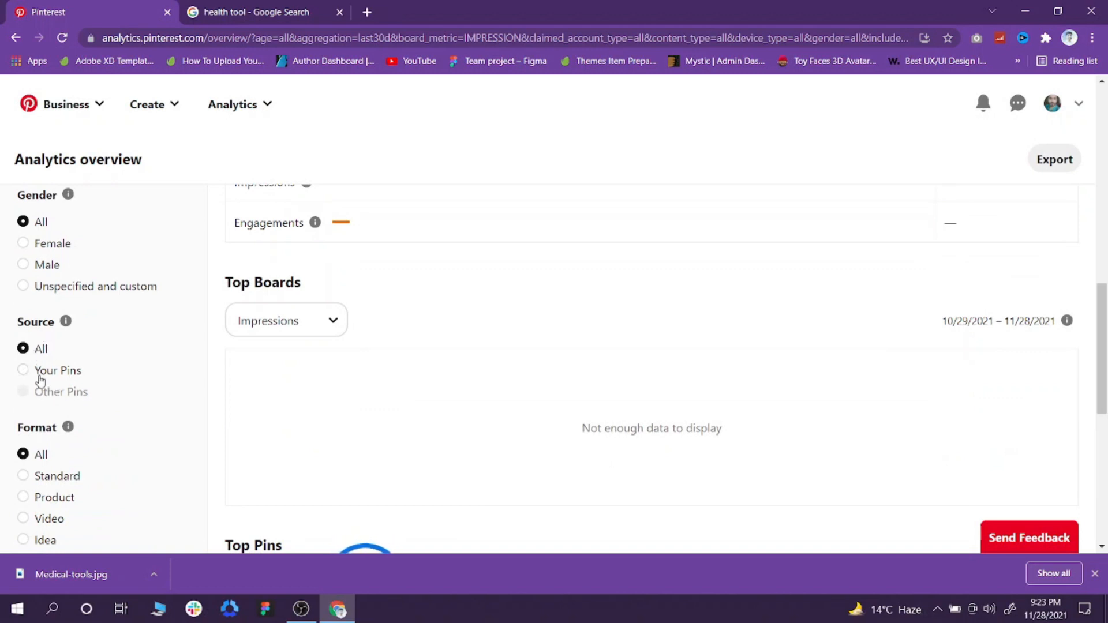
scroll(37, 376, "down", 1)
scroll(37, 381, "down", 1)
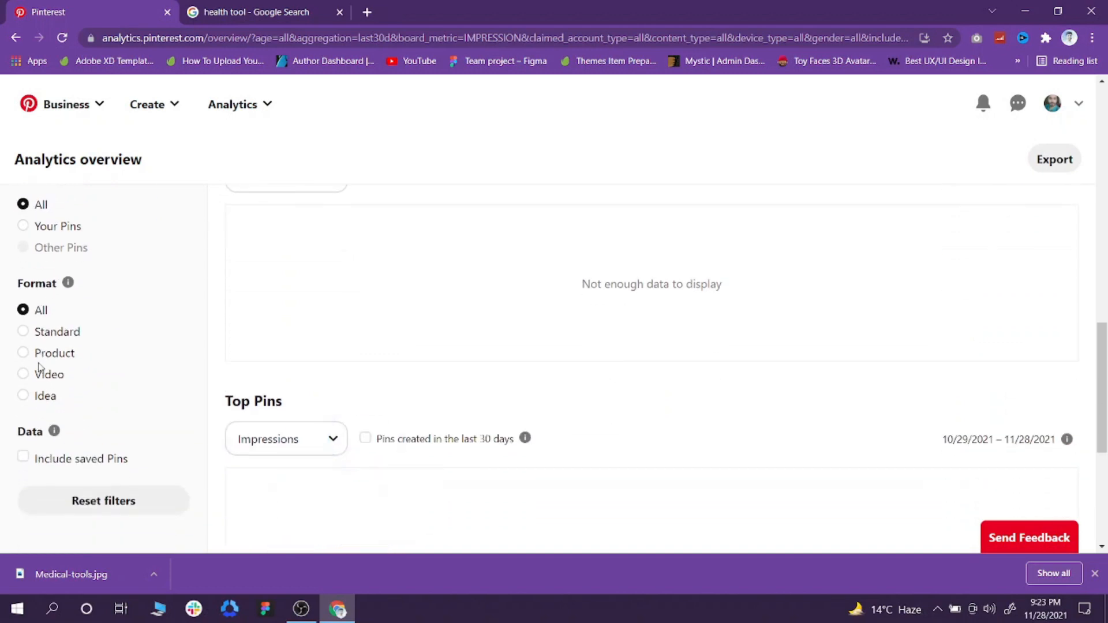
scroll(207, 421, "up", 8)
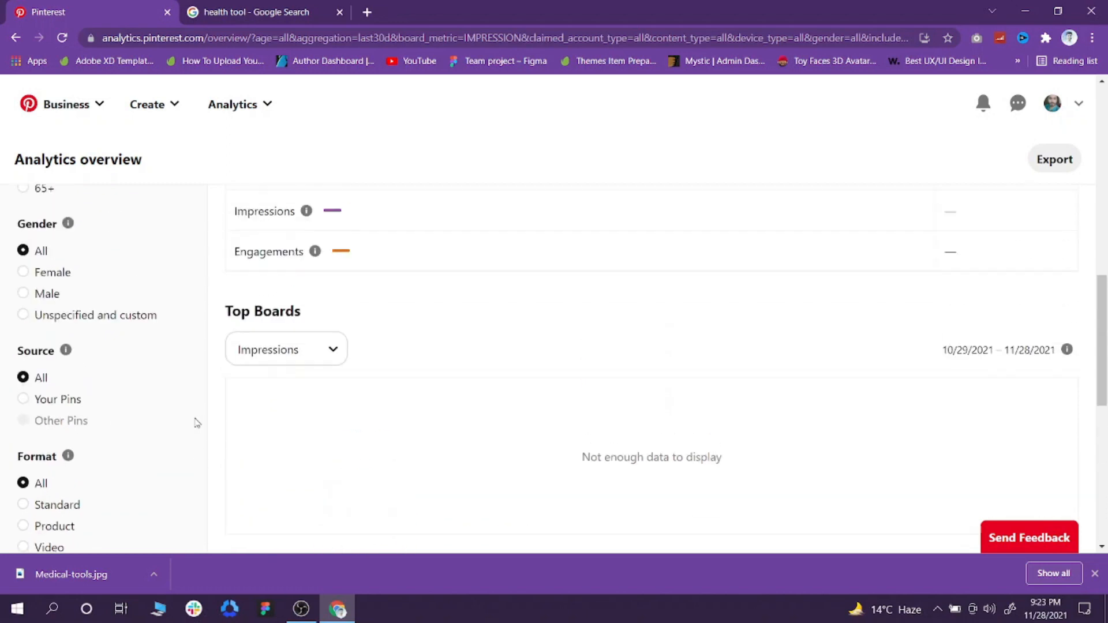
scroll(185, 407, "up", 5)
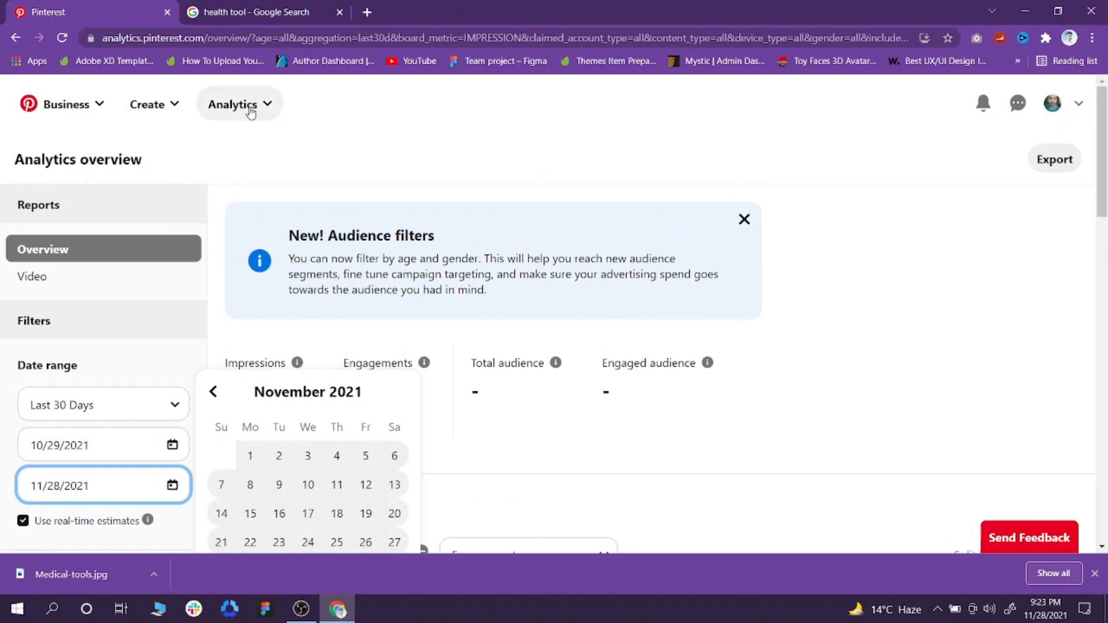
Step: Open the Business hub and look through its verified merchant tasks and the Performance section
left_click(91, 110)
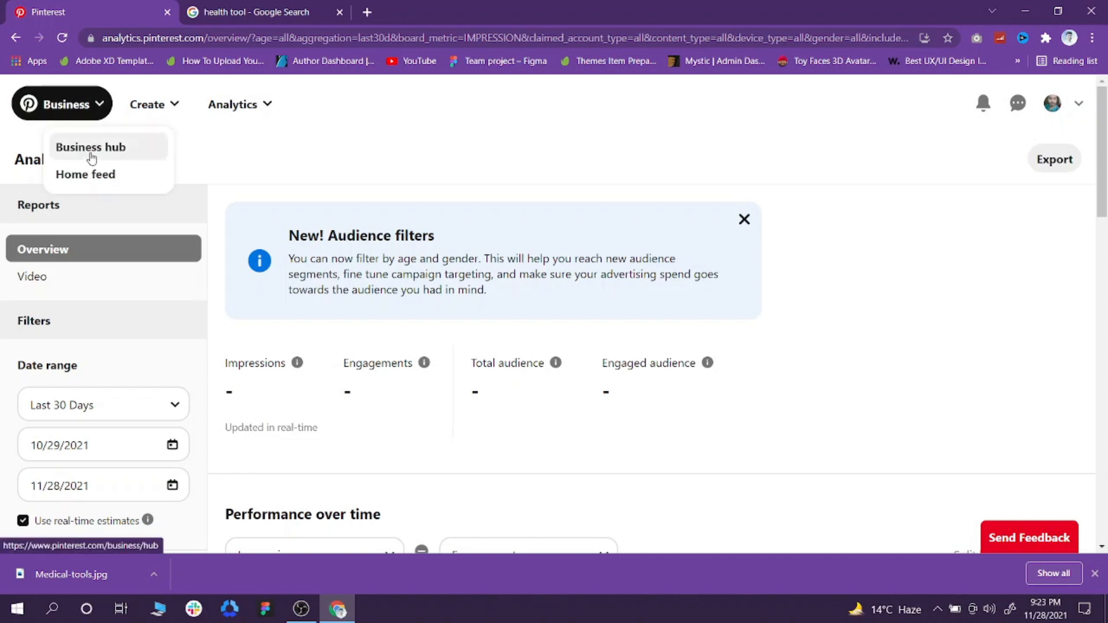
left_click(91, 151)
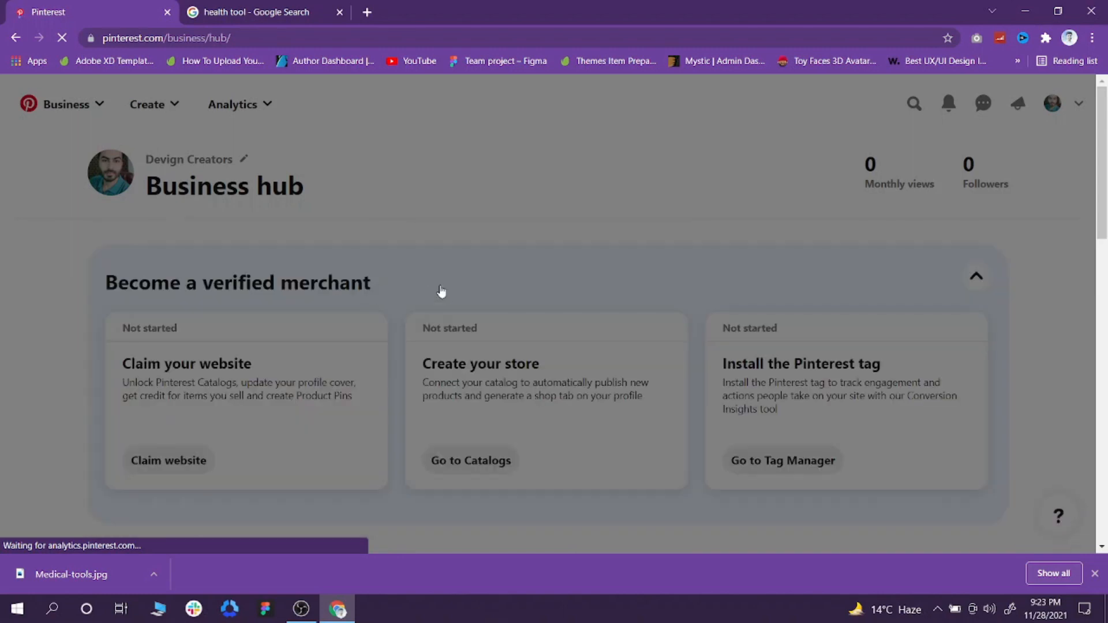
scroll(363, 305, "down", 1)
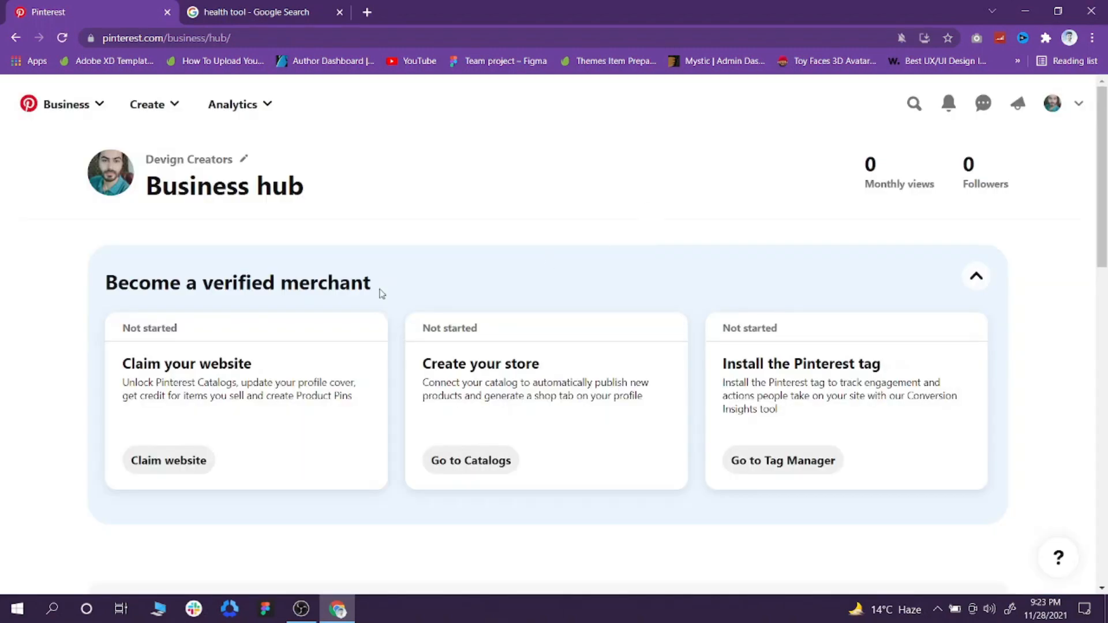
scroll(196, 331, "down", 1)
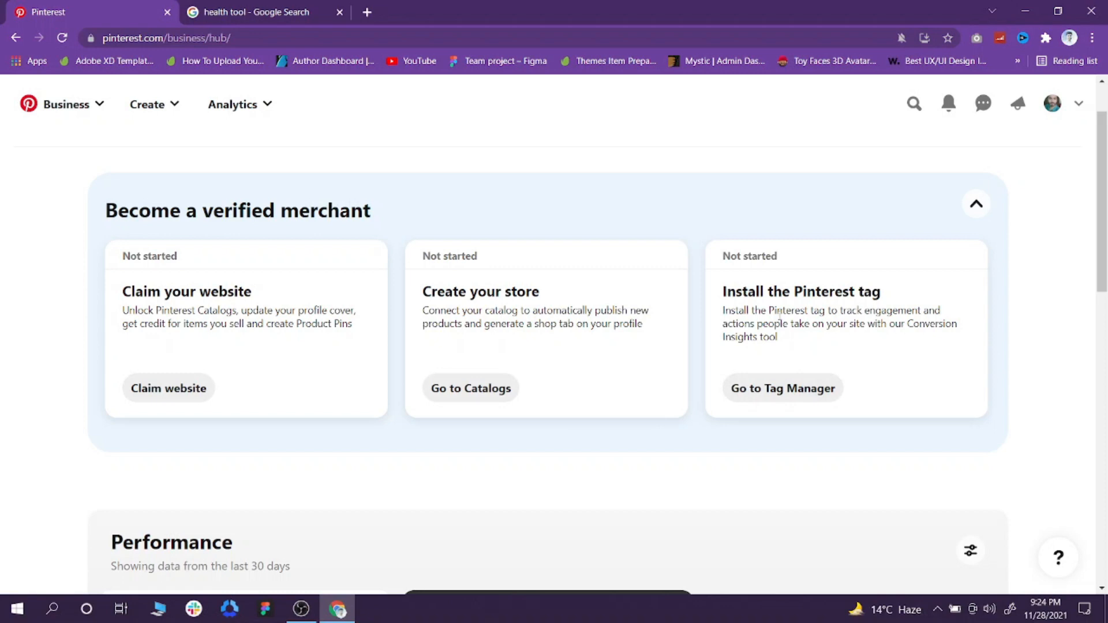
scroll(435, 379, "down", 5)
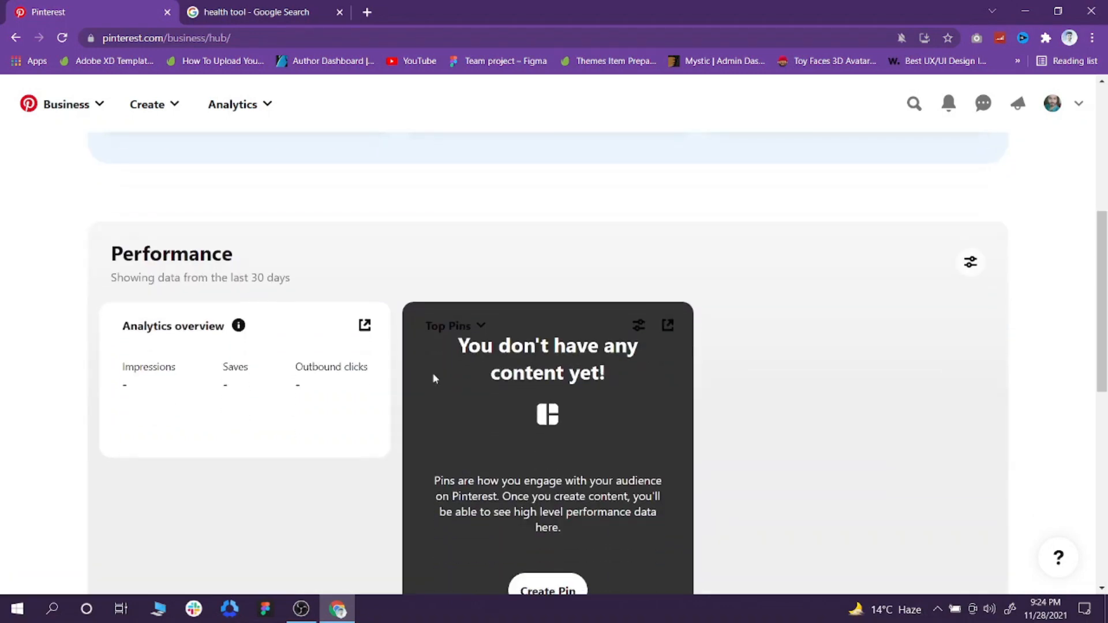
scroll(224, 309, "down", 1)
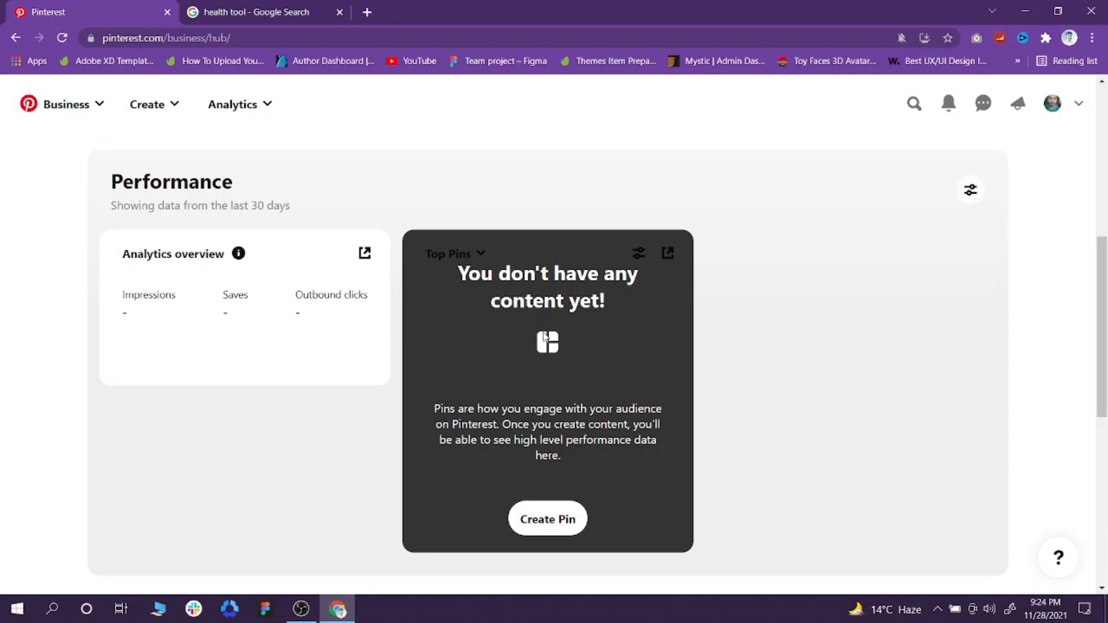
scroll(838, 266, "up", 3)
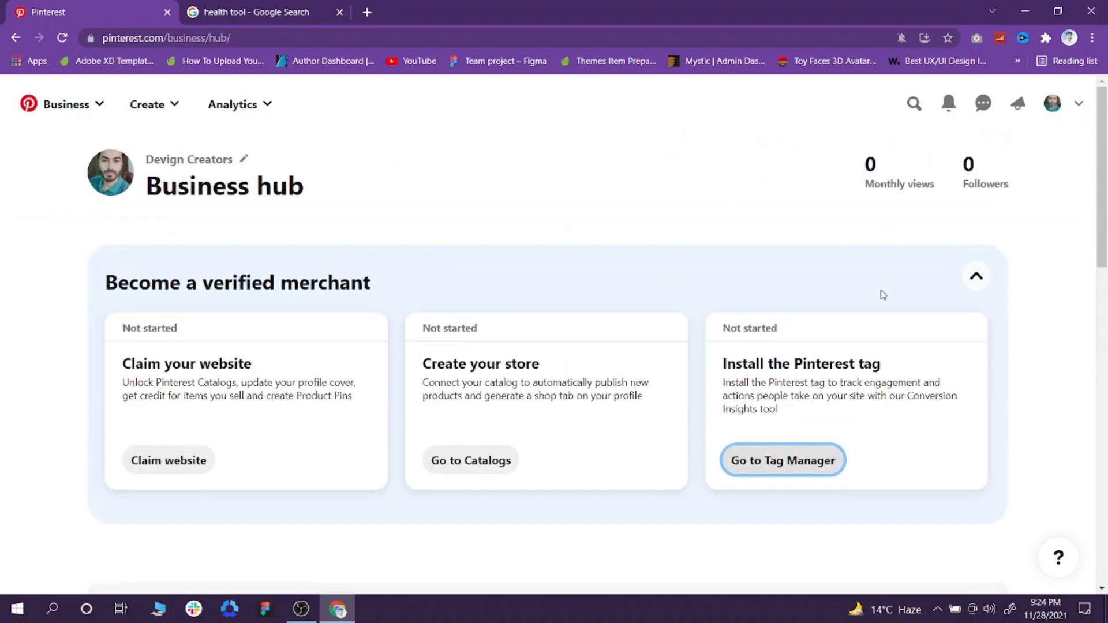